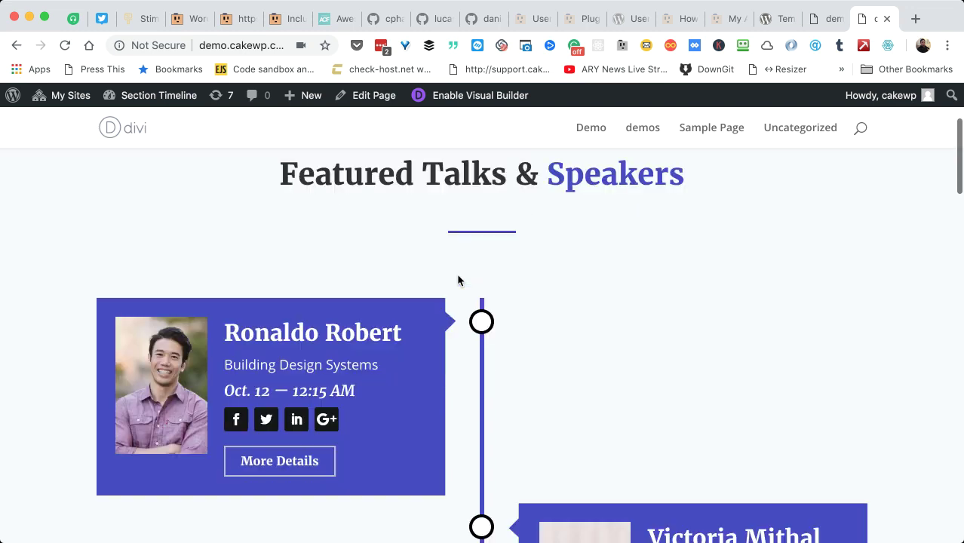
Examine the speaker cards and connecting timeline in the Featured Talks & Speakers section of Style 1
scroll(445, 284, "down", 1)
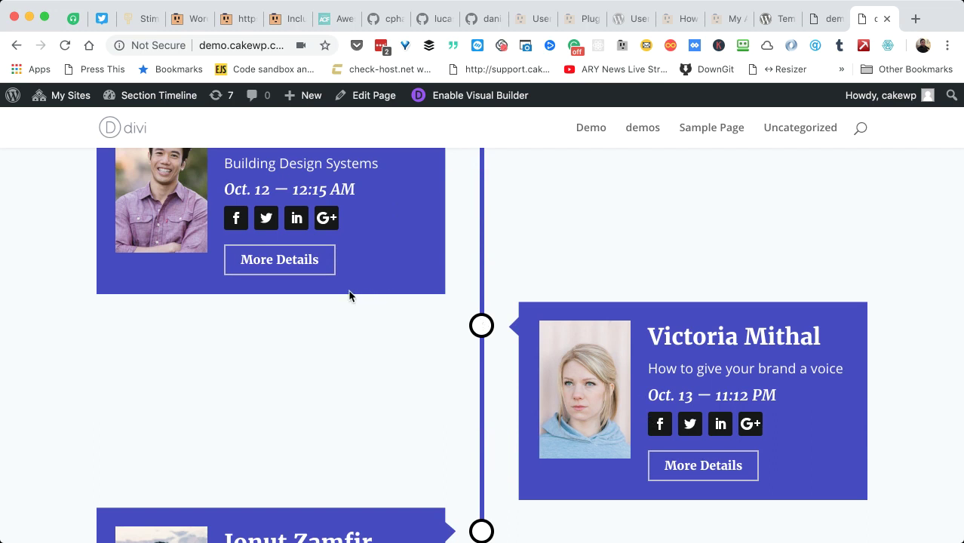
scroll(360, 305, "down", 4)
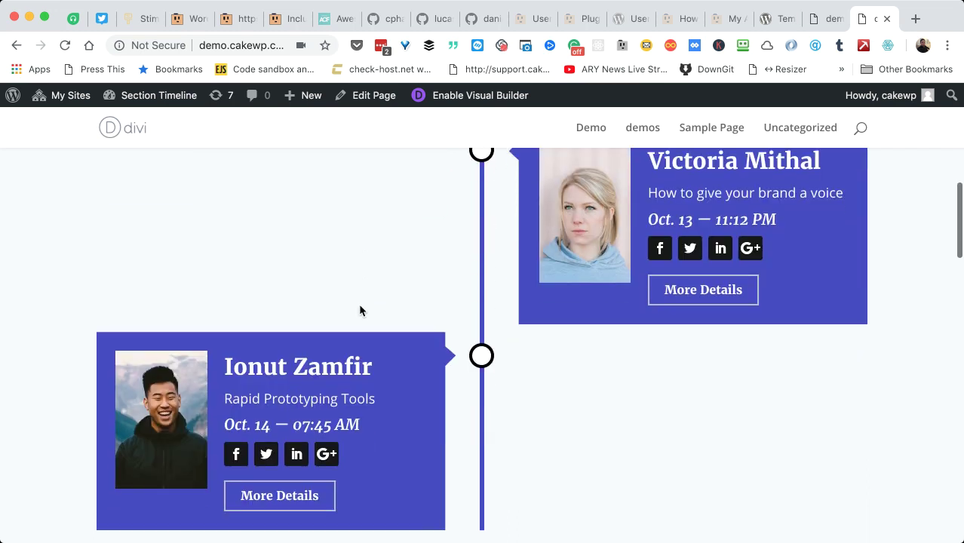
scroll(359, 308, "down", 3)
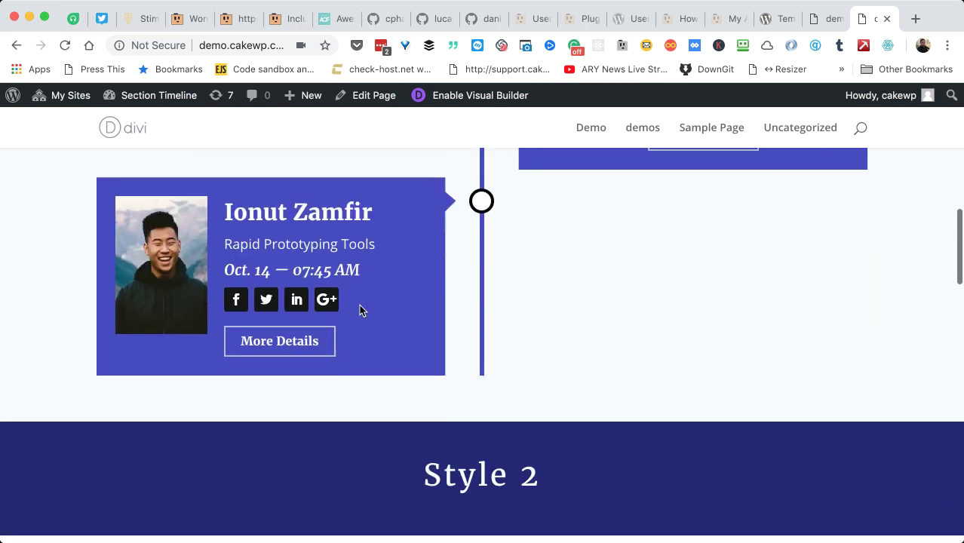
scroll(393, 264, "up", 3)
scroll(392, 265, "up", 6)
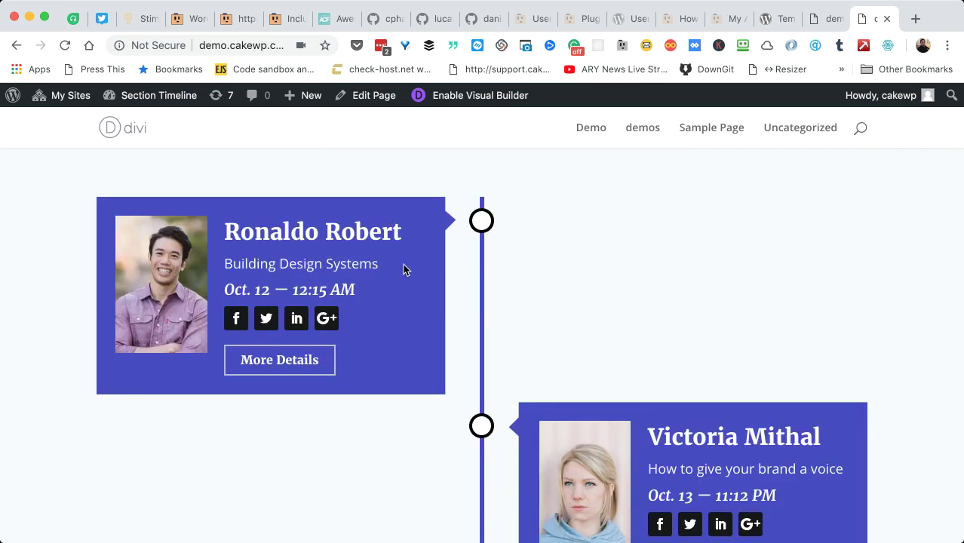
scroll(403, 271, "down", 2)
scroll(402, 275, "up", 2)
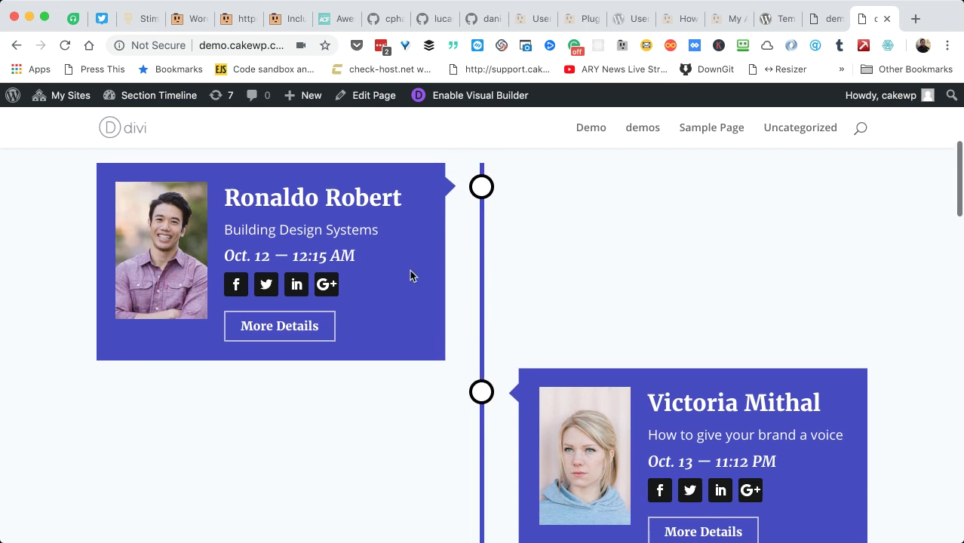
scroll(392, 256, "up", 2)
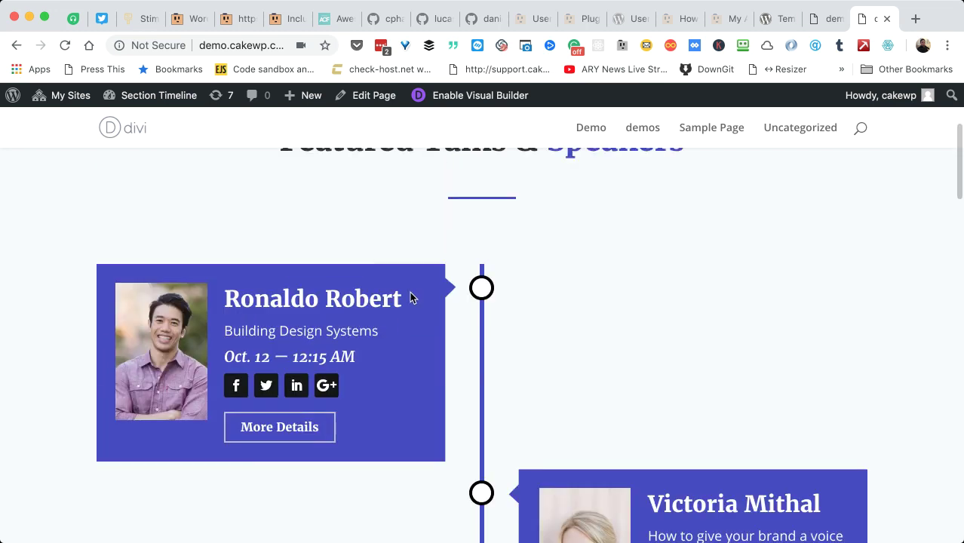
scroll(411, 295, "down", 3)
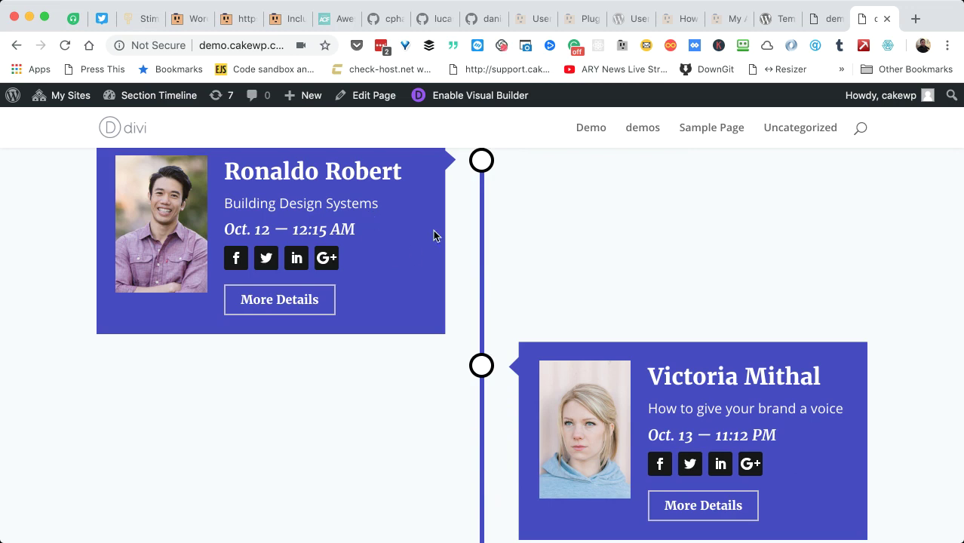
scroll(399, 234, "up", 1)
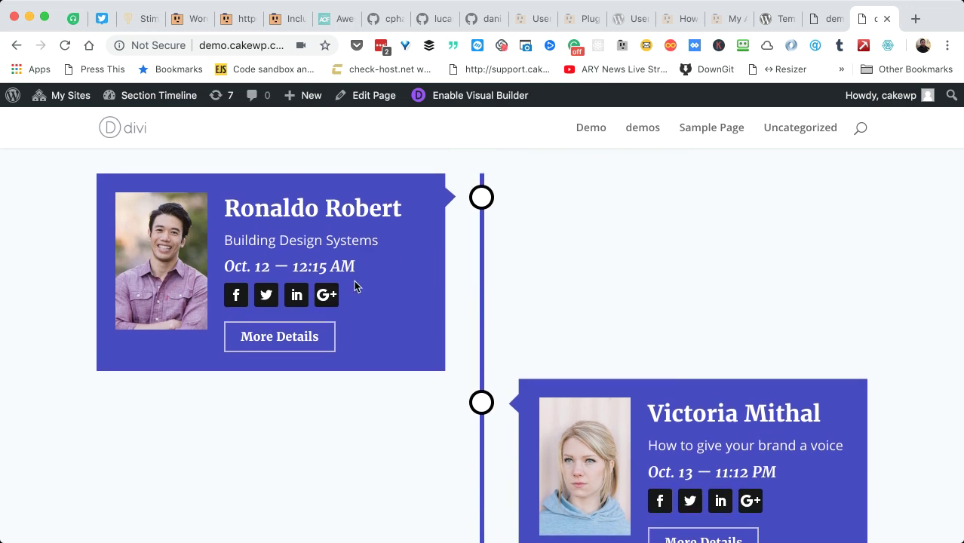
scroll(356, 285, "down", 2)
scroll(635, 390, "down", 3)
scroll(483, 348, "up", 6)
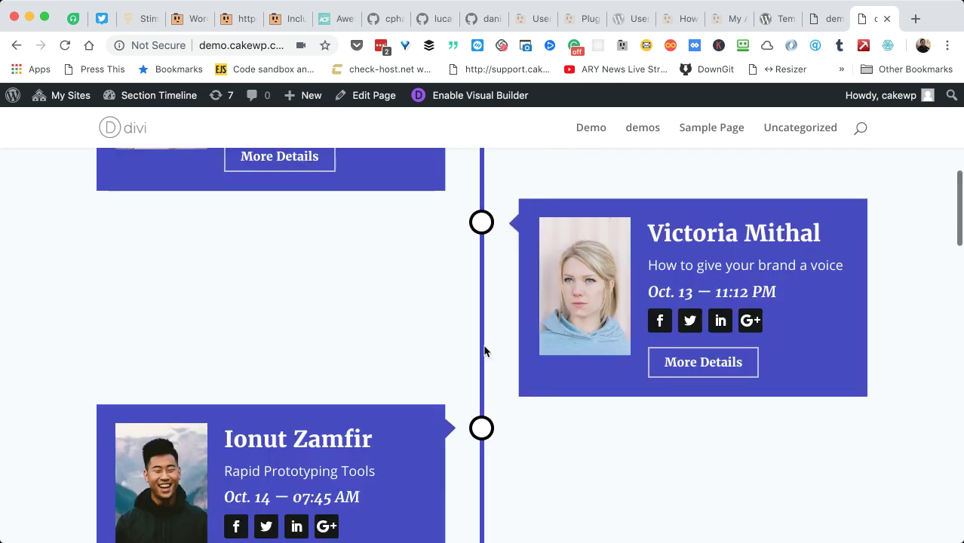
scroll(484, 349, "down", 2)
scroll(464, 272, "up", 1)
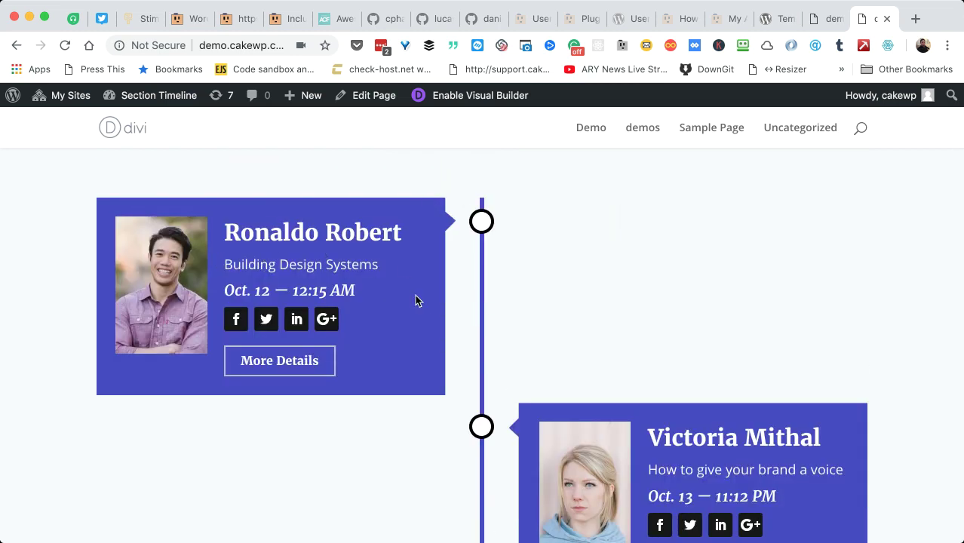
Review the Style 2 Day 1 schedule timeline, expanding and collapsing the Opening Statements session description
scroll(416, 301, "down", 6)
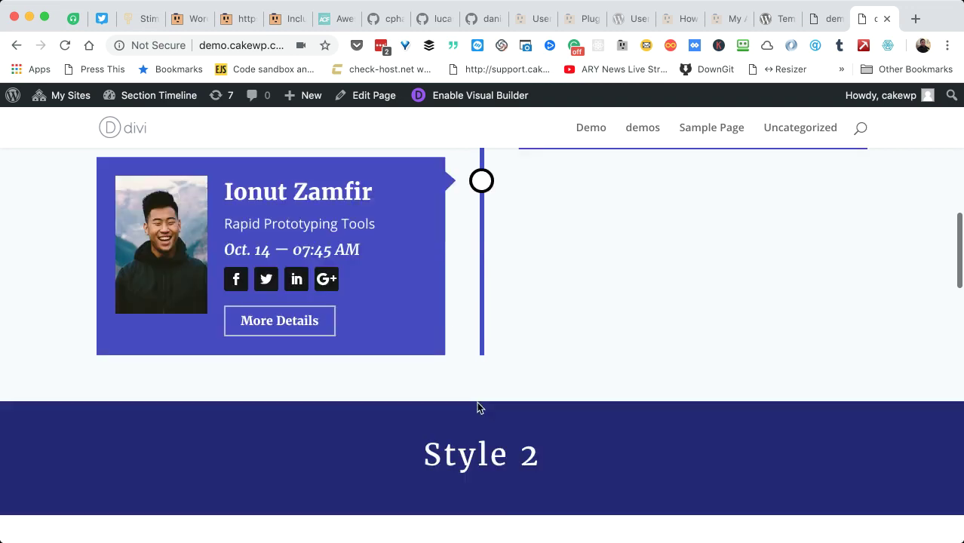
scroll(477, 402, "down", 6)
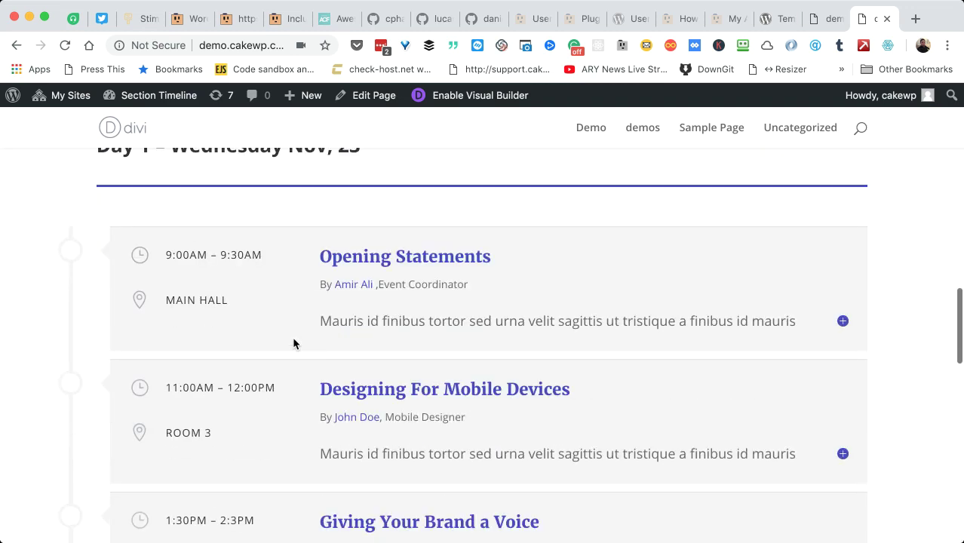
scroll(206, 218, "up", 1)
scroll(205, 219, "down", 1)
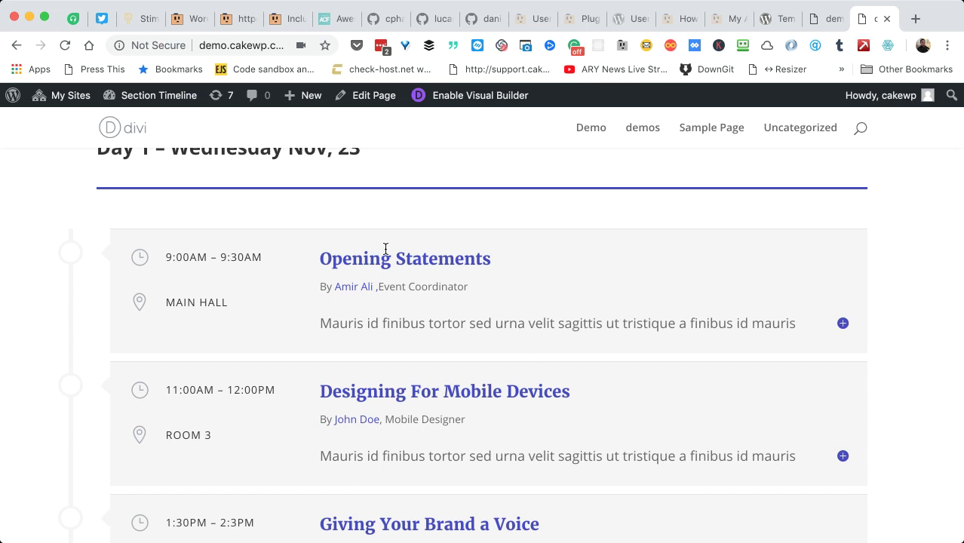
left_click(538, 332)
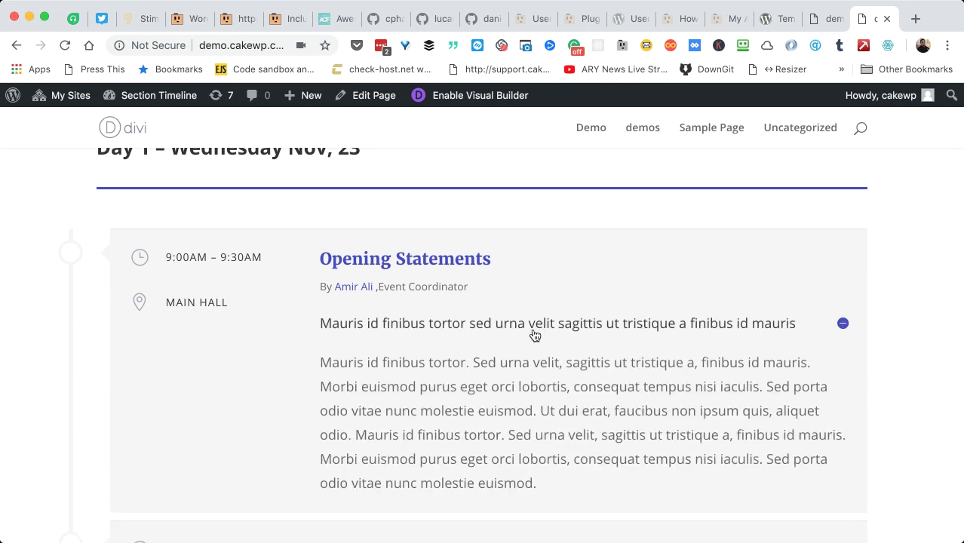
left_click(535, 335)
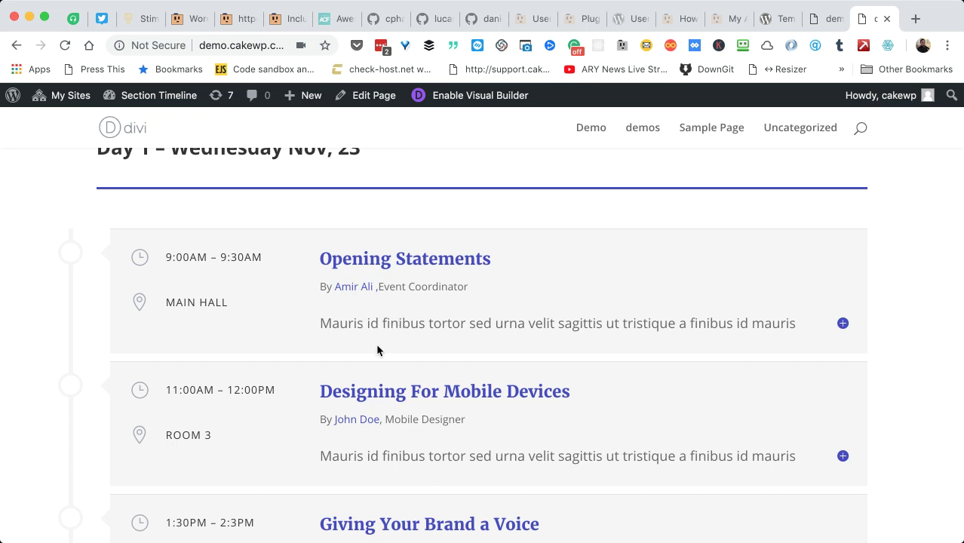
scroll(393, 342, "down", 1)
scroll(386, 353, "down", 3)
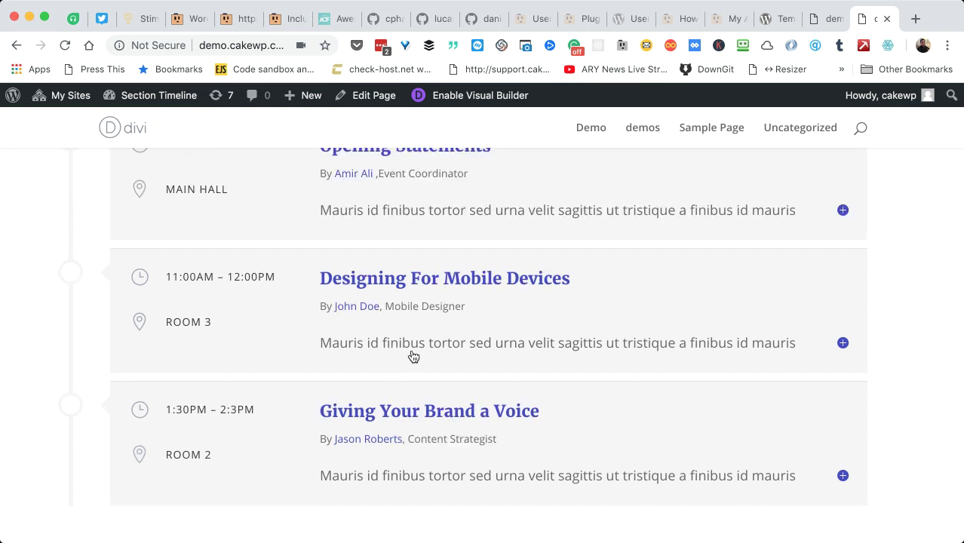
scroll(126, 324, "up", 3)
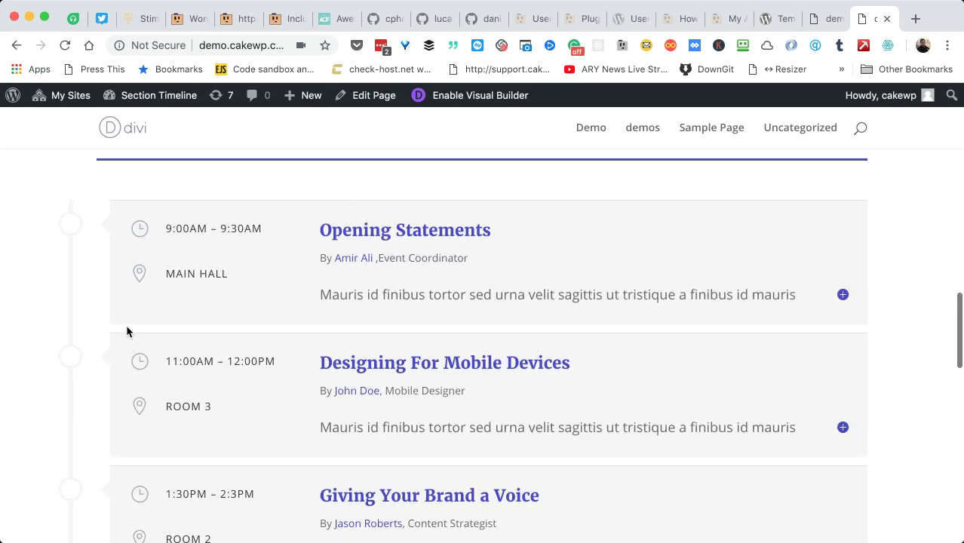
Examine the Style 3 timeline with its Giving Your Brand a Voice entries and images
scroll(126, 325, "down", 10)
scroll(126, 331, "down", 2)
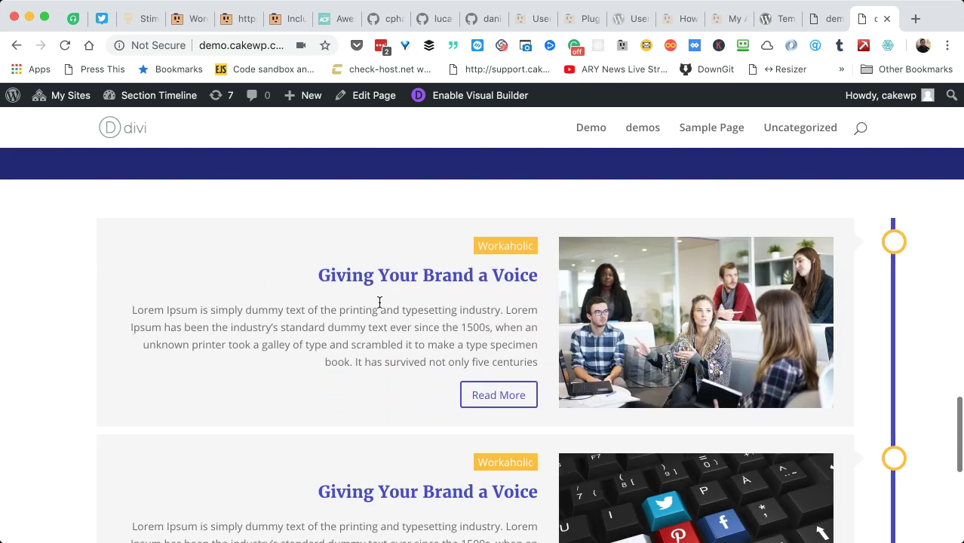
scroll(380, 300, "down", 2)
scroll(492, 282, "down", 1)
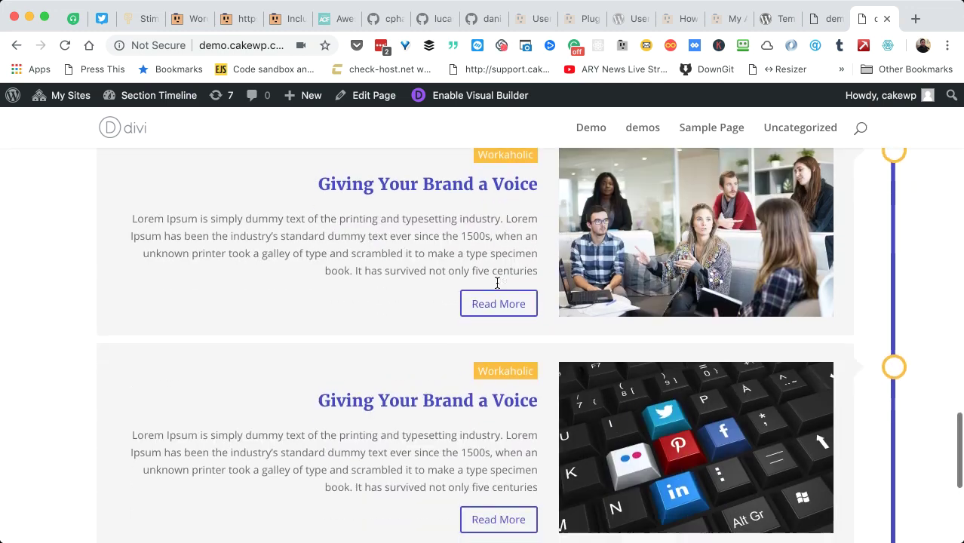
scroll(496, 281, "down", 5)
scroll(496, 281, "up", 10)
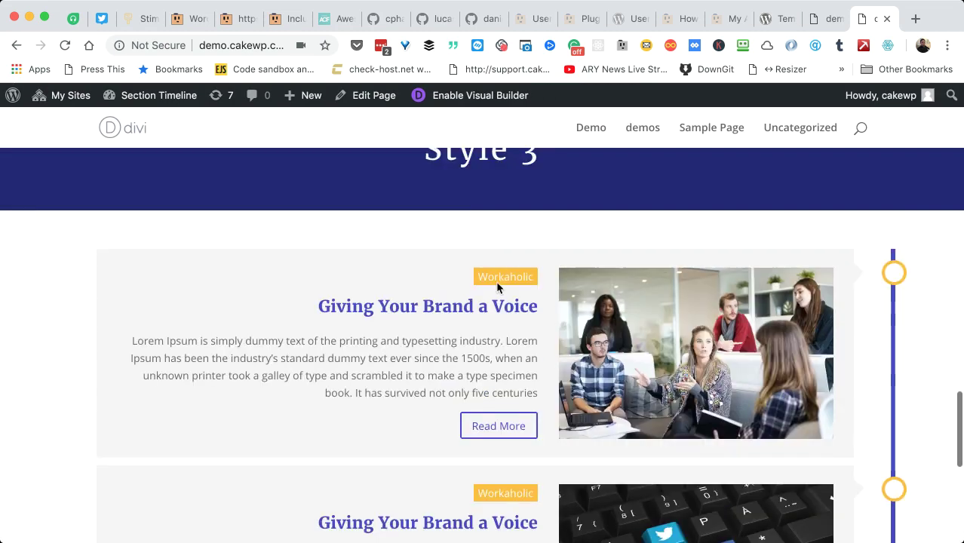
Look back over the Style 2 and Style 1 timelines, ending at the first card under Featured Talks & Speakers
scroll(497, 288, "up", 3)
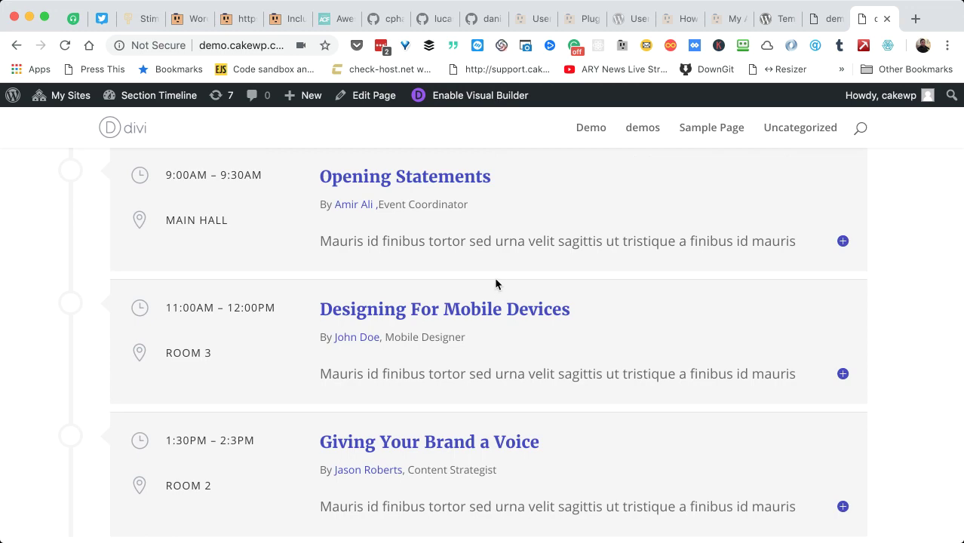
scroll(494, 277, "up", 5)
scroll(496, 284, "up", 3)
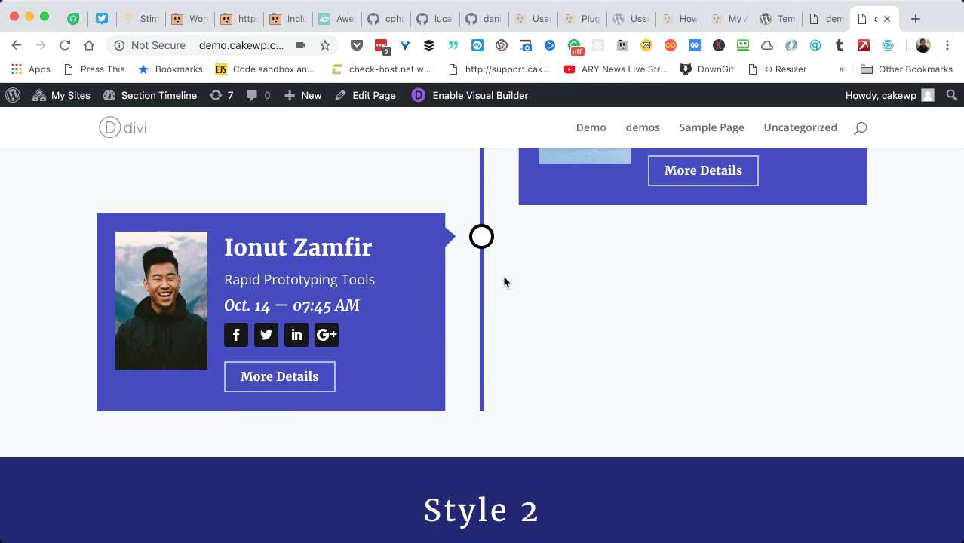
scroll(485, 264, "up", 5)
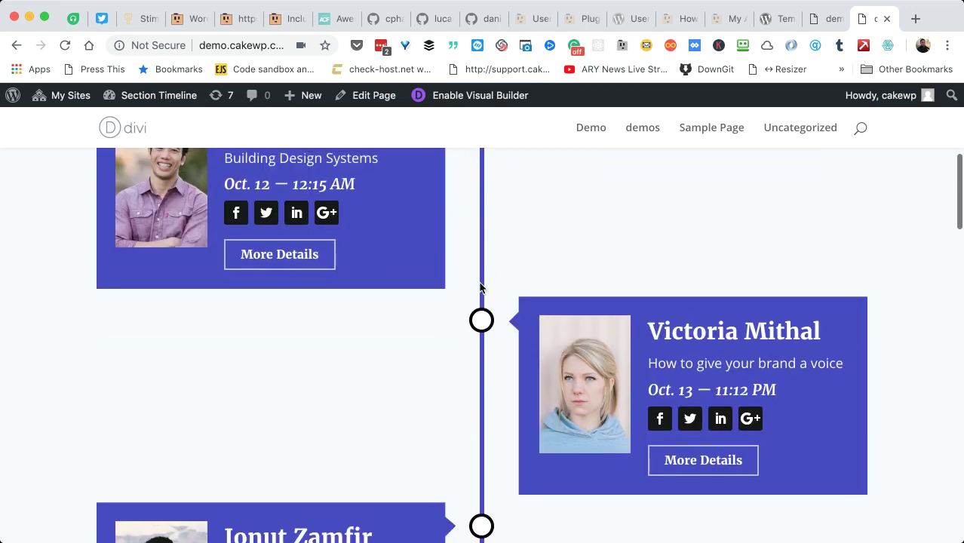
scroll(486, 271, "up", 2)
scroll(485, 271, "up", 3)
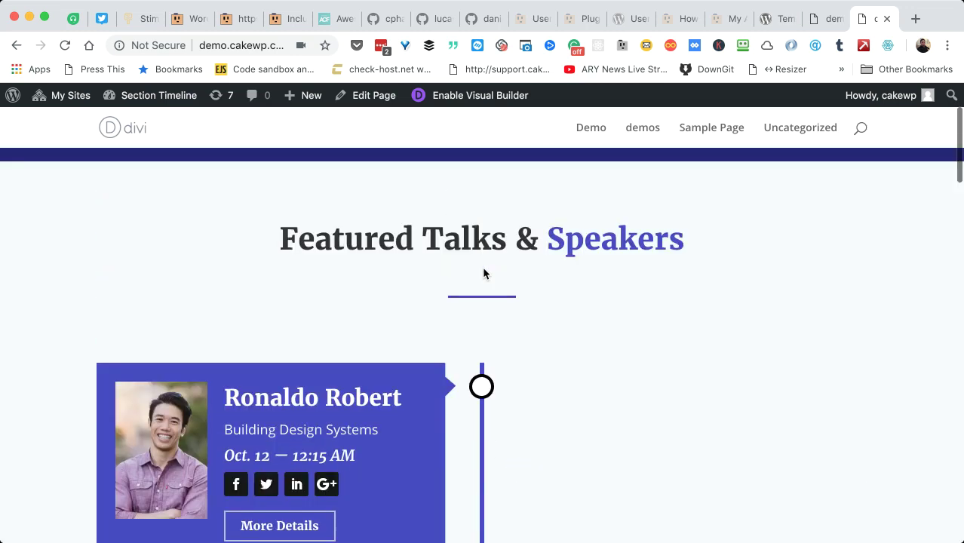
scroll(483, 273, "down", 1)
scroll(484, 273, "down", 3)
scroll(485, 271, "up", 1)
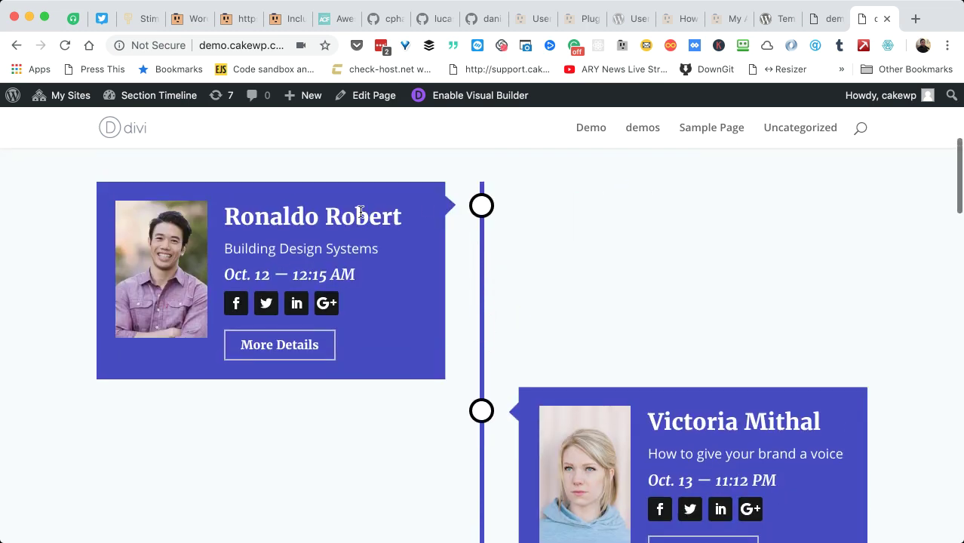
Highlight the speaker name, talk title and date in the first speaker card, and clear the selection
left_click_drag(228, 216, 420, 229)
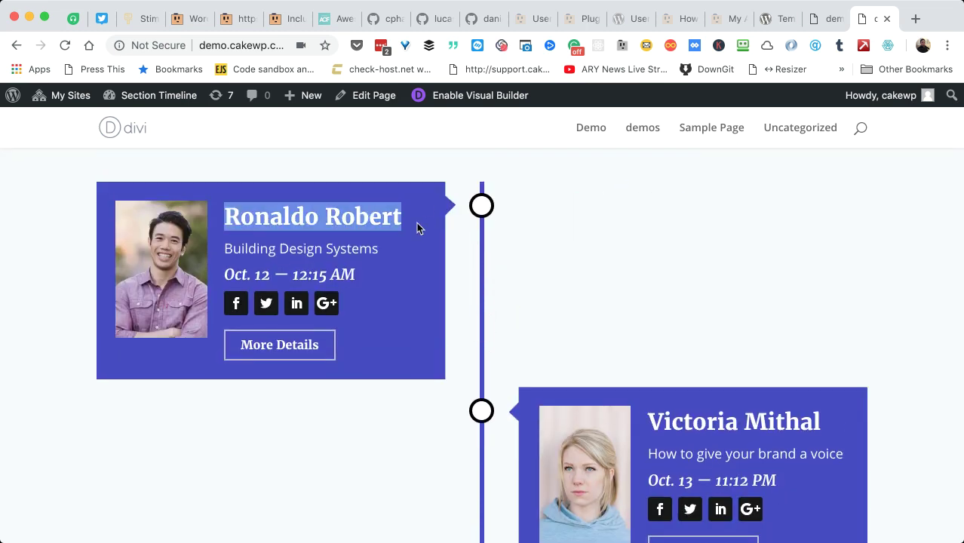
left_click(302, 228)
left_click_drag(226, 217, 345, 292)
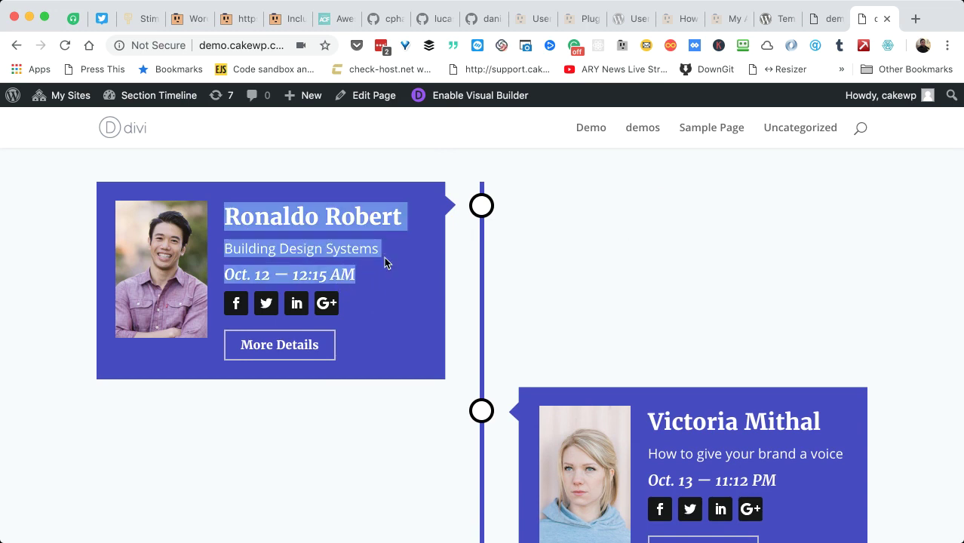
left_click(247, 205)
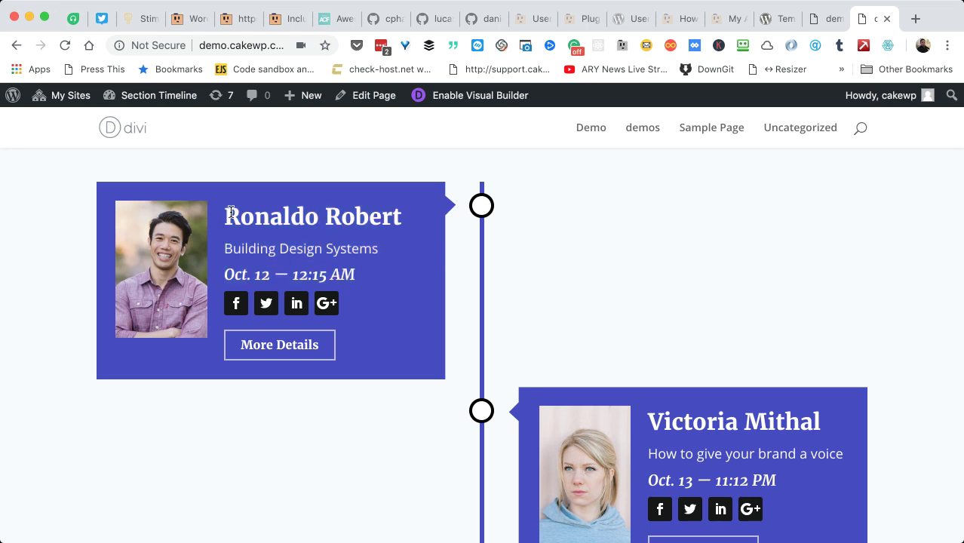
left_click_drag(231, 212, 363, 282)
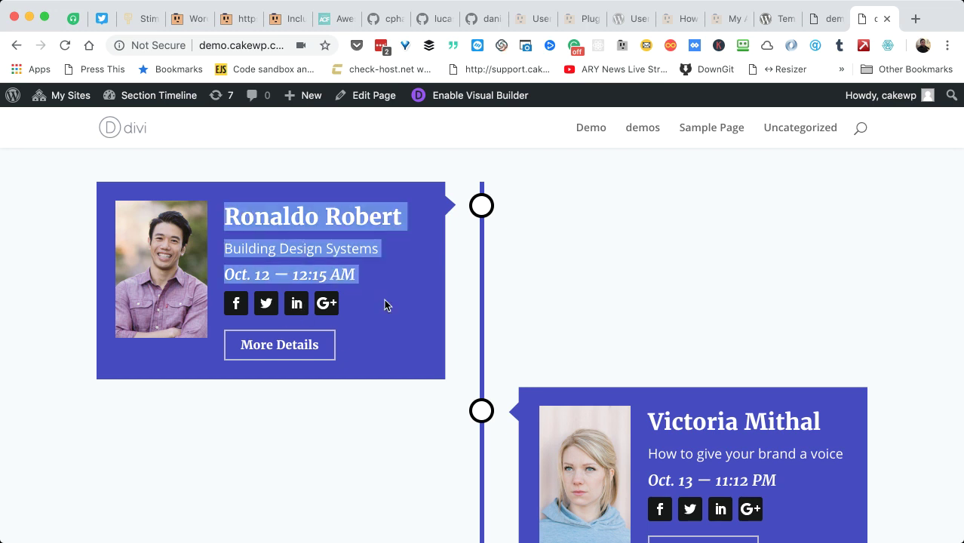
left_click(385, 300)
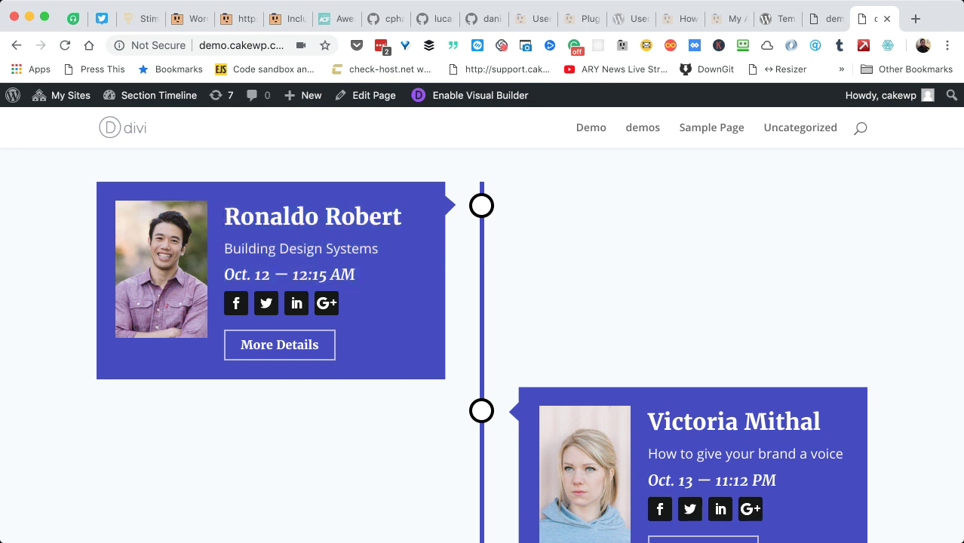
Switch to the browser tab with the page open in the Visual Builder and examine the Style 1 speaker rows
left_click(825, 23)
scroll(590, 220, "up", 3)
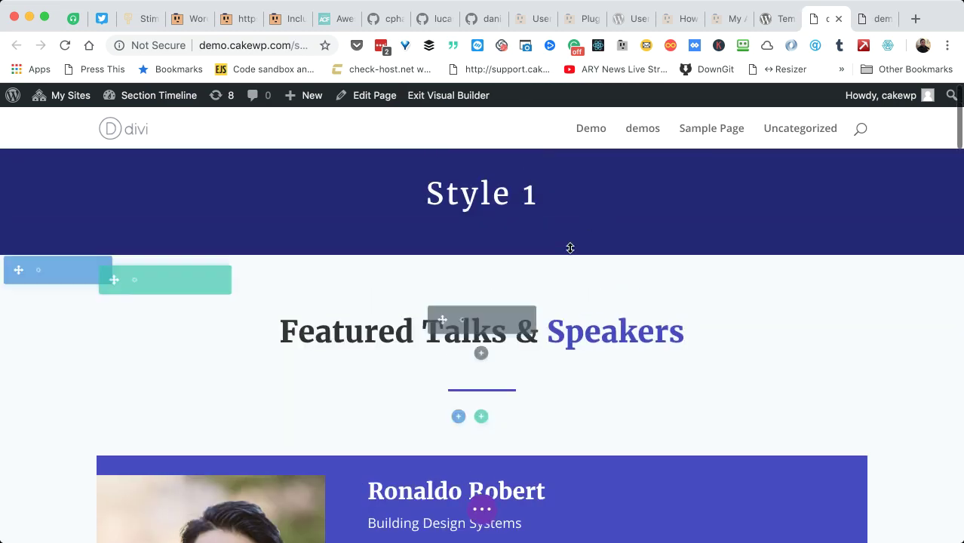
scroll(568, 248, "down", 3)
scroll(569, 250, "down", 10)
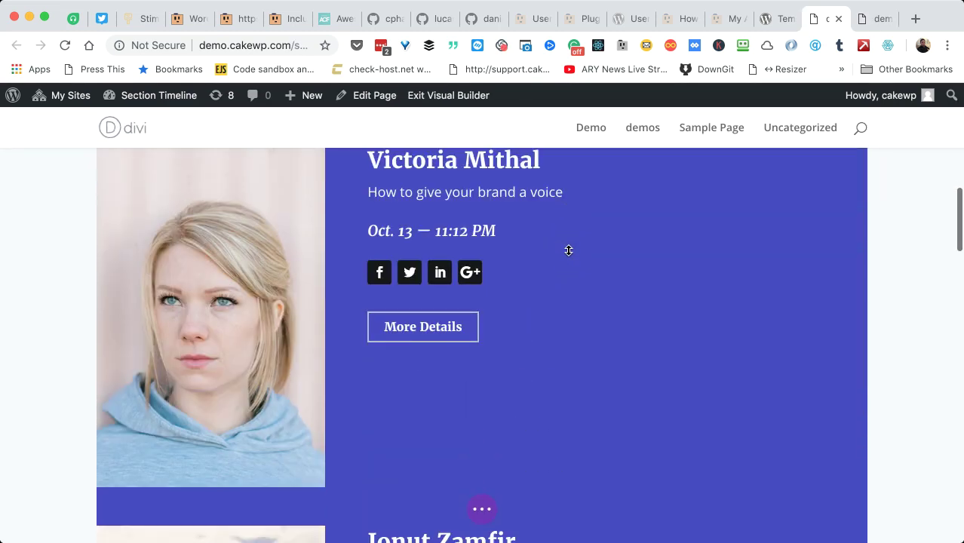
scroll(569, 251, "down", 4)
scroll(569, 250, "up", 10)
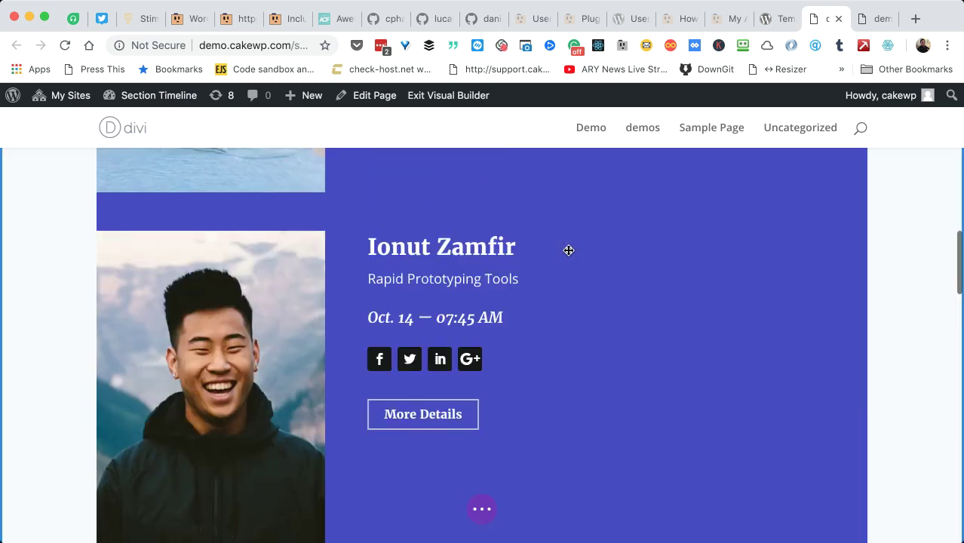
scroll(569, 250, "up", 5)
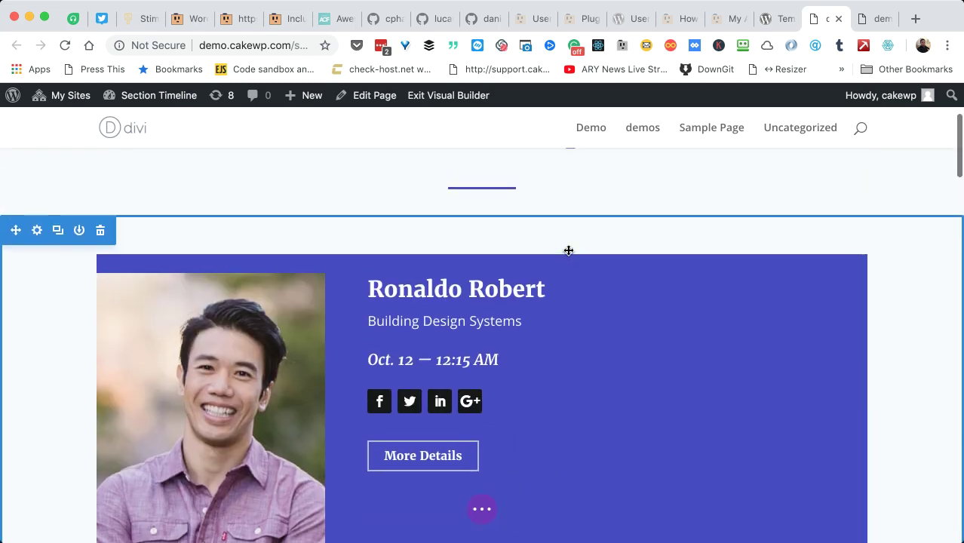
scroll(333, 293, "down", 3)
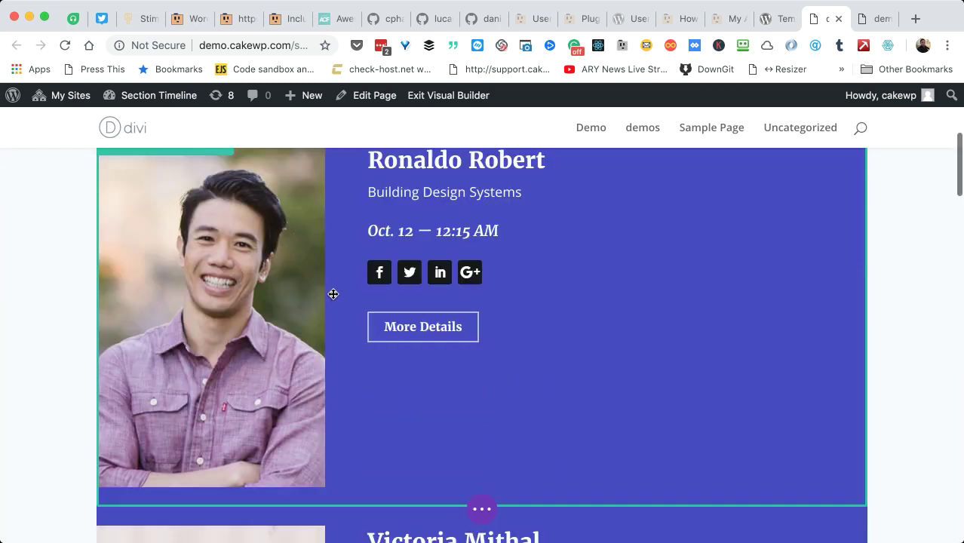
Examine the Style 1 speaker rows from the first card down to the Style 2 heading, and return to the first card
scroll(152, 227, "up", 3)
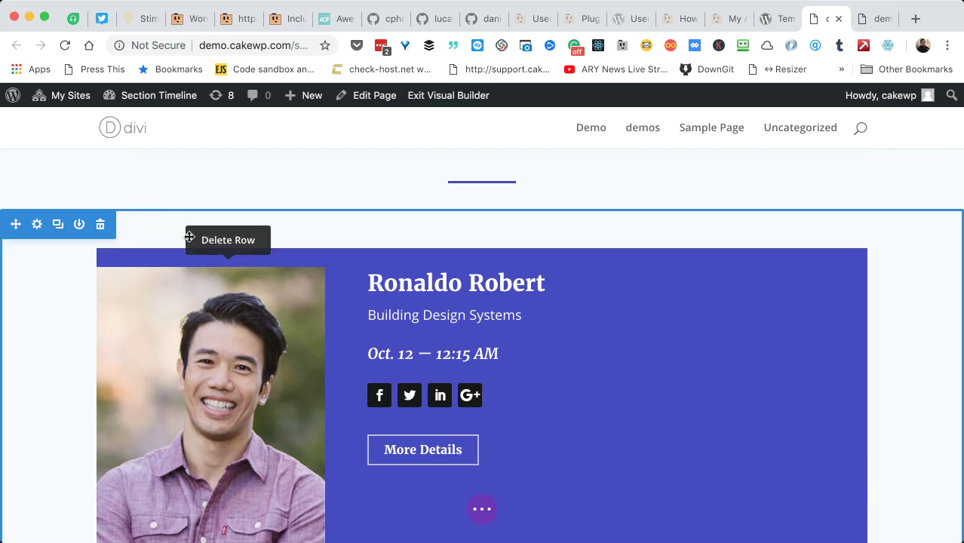
scroll(218, 256, "down", 2)
scroll(347, 227, "down", 2)
scroll(346, 227, "up", 2)
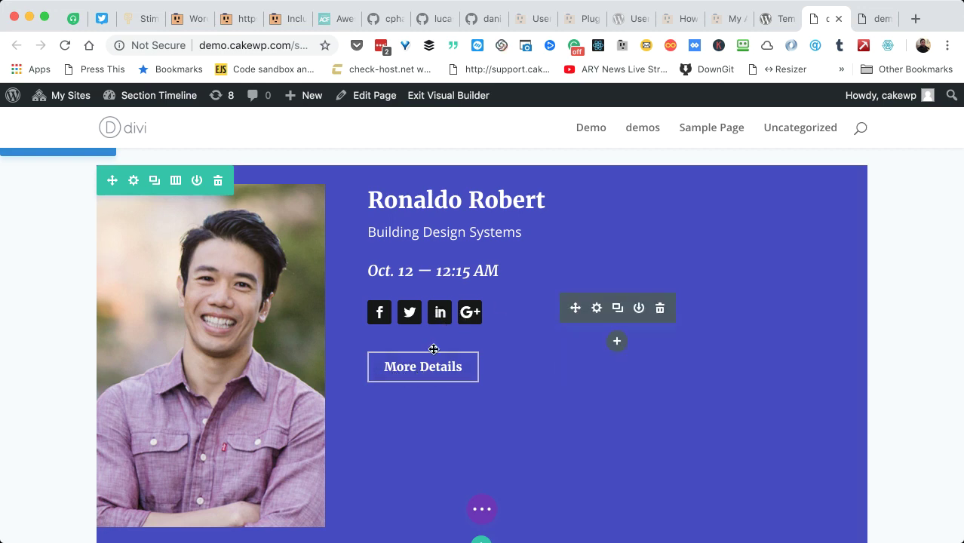
scroll(446, 377, "down", 5)
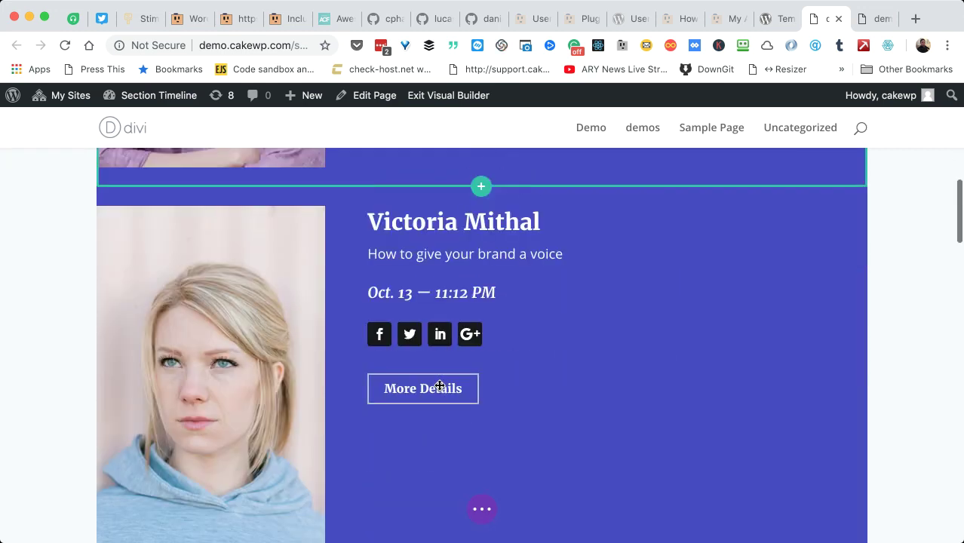
scroll(399, 399, "down", 6)
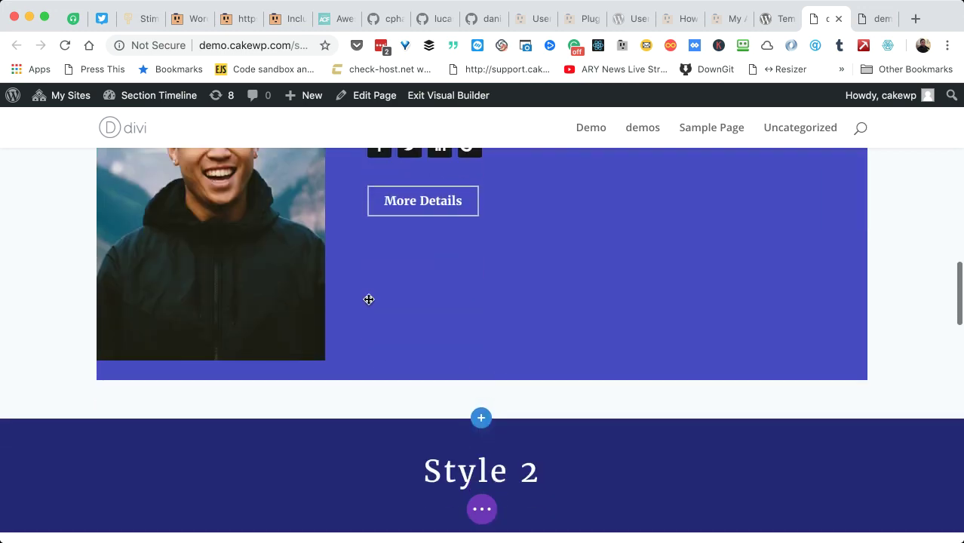
scroll(345, 311, "up", 7)
scroll(346, 312, "up", 6)
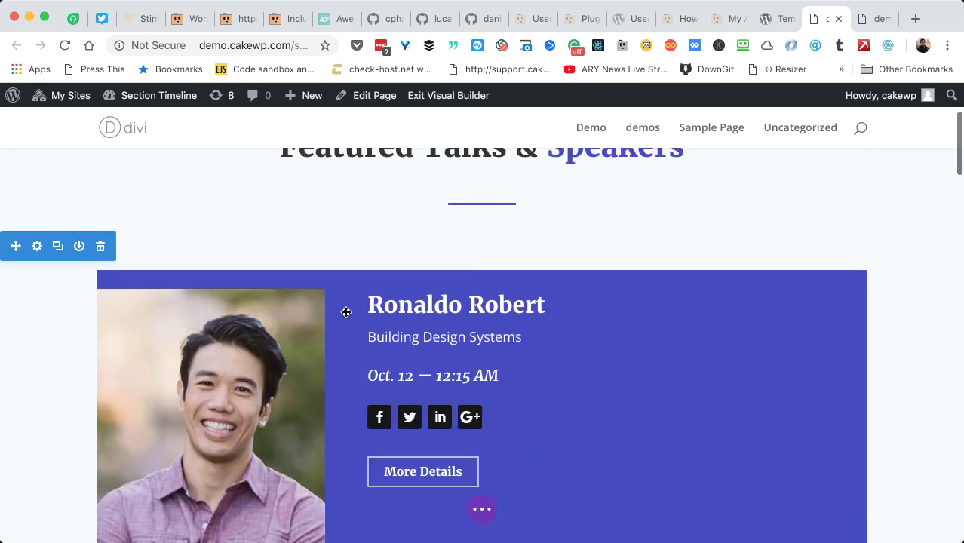
scroll(344, 310, "down", 3)
scroll(193, 222, "up", 3)
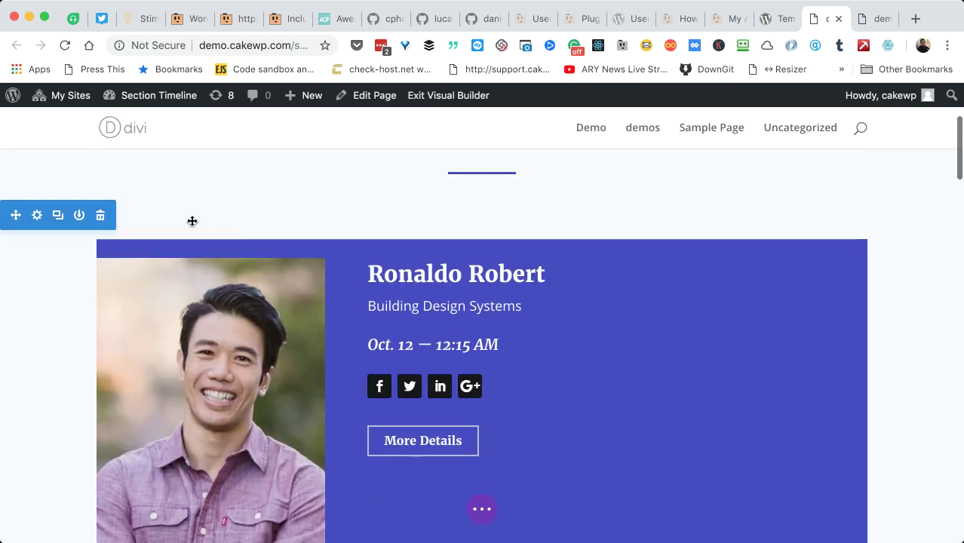
Open the settings of the section holding the speaker rows and turn on Make a Timeline in its Section options
left_click(36, 216)
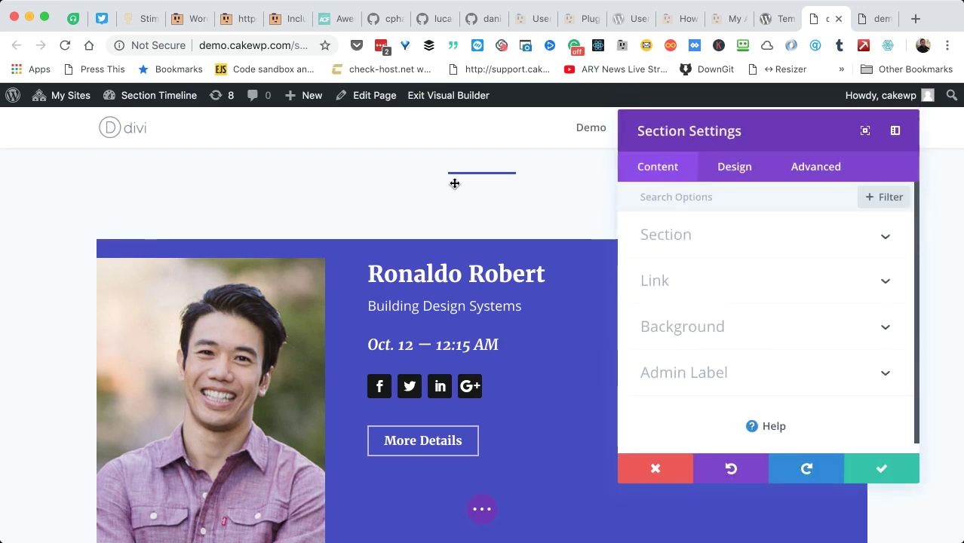
left_click_drag(783, 129, 792, 127)
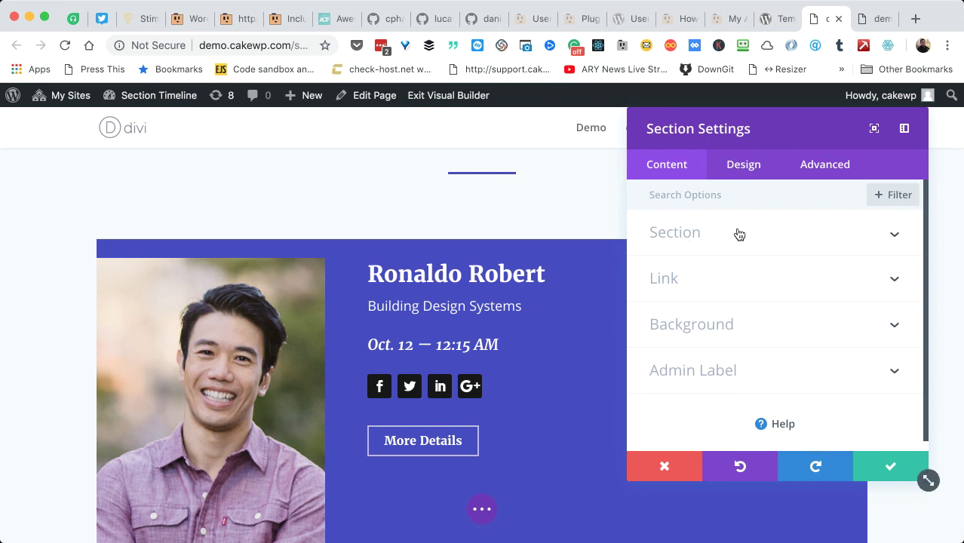
left_click(812, 239)
left_click(700, 287)
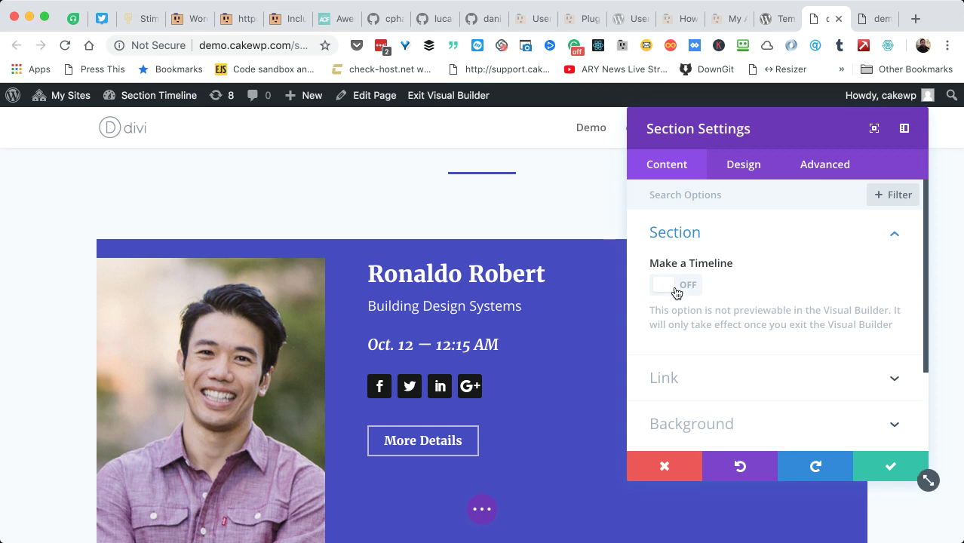
left_click(677, 293)
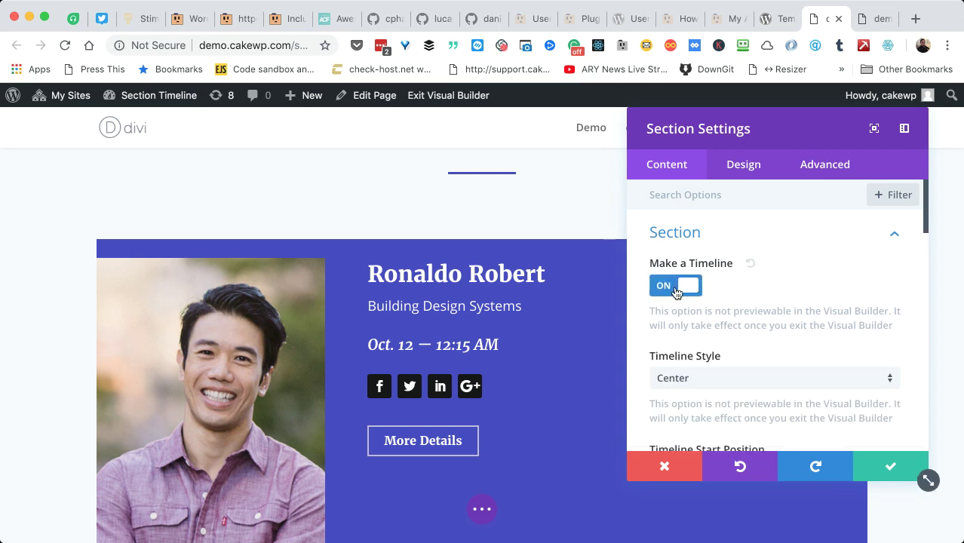
Switch to the published page's browser tab and look over its timelines from the Style 1 speaker cards to the Style 3 entries
left_click(866, 20)
scroll(428, 292, "up", 2)
scroll(427, 292, "down", 6)
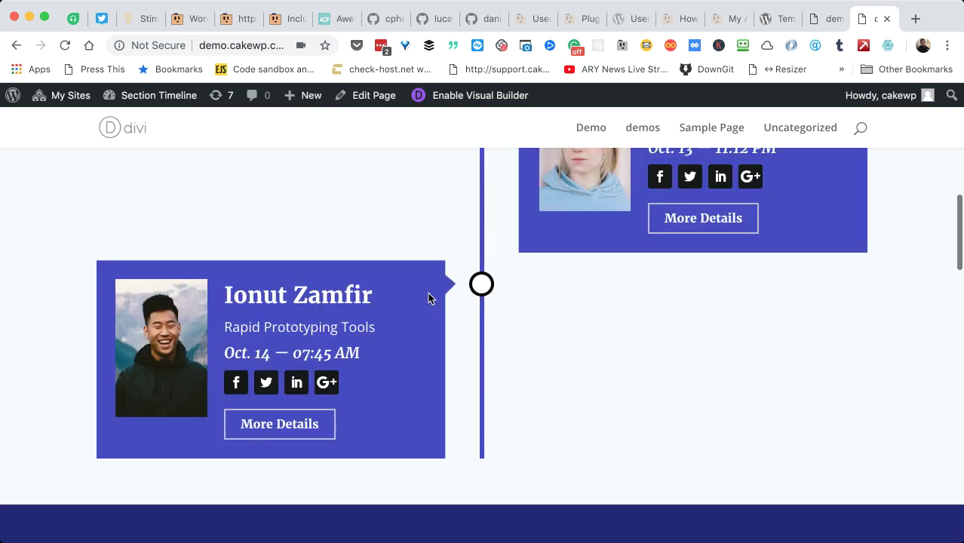
scroll(428, 292, "up", 5)
scroll(427, 298, "down", 1)
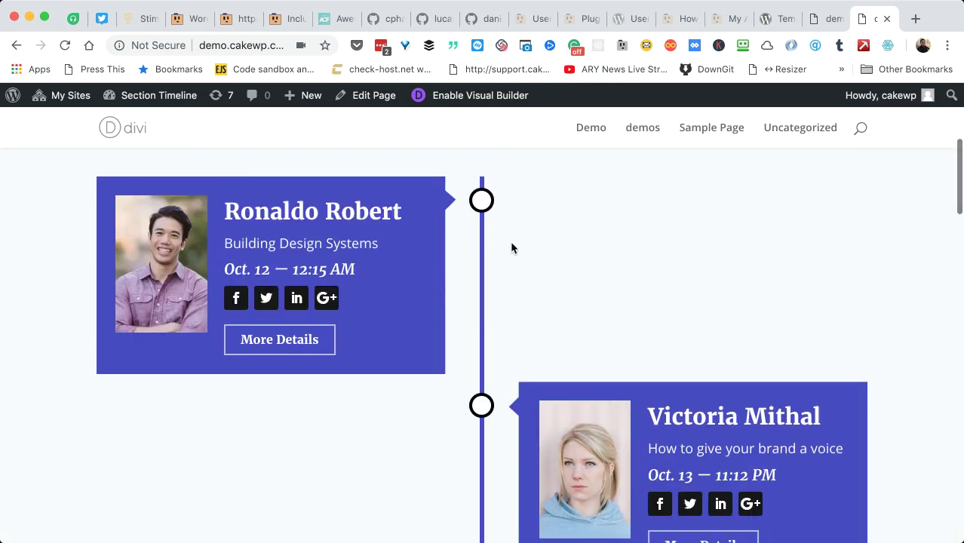
scroll(453, 283, "up", 1)
scroll(439, 323, "down", 10)
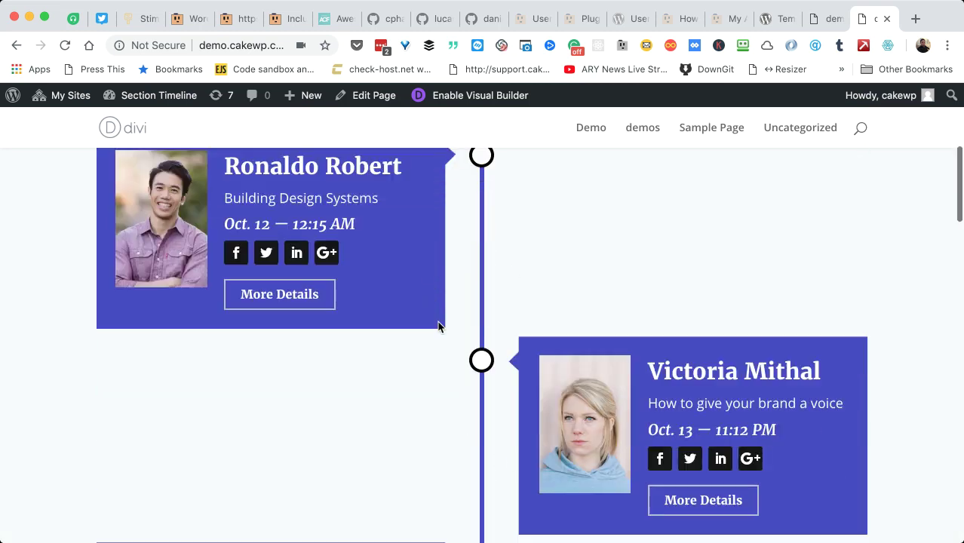
scroll(439, 325, "down", 6)
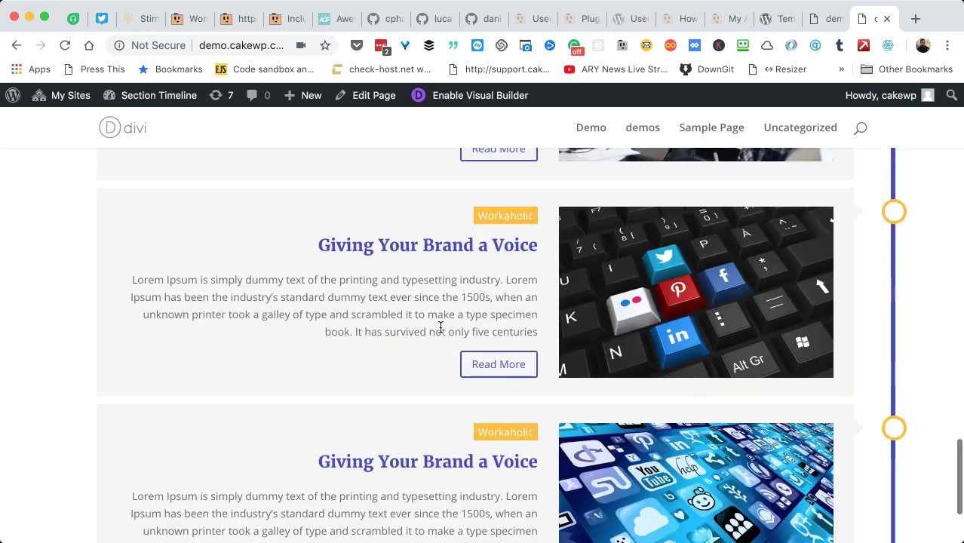
scroll(441, 327, "up", 3)
Compare the Style 1 speaker rows in the Visual Builder tab with the timeline cards on the published page
left_click(825, 21)
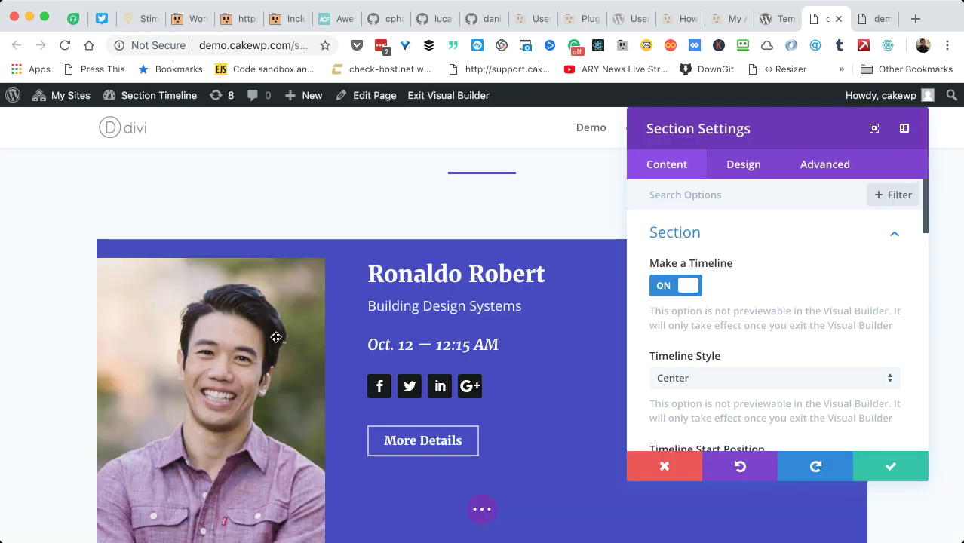
scroll(317, 367, "down", 6)
scroll(375, 276, "up", 3)
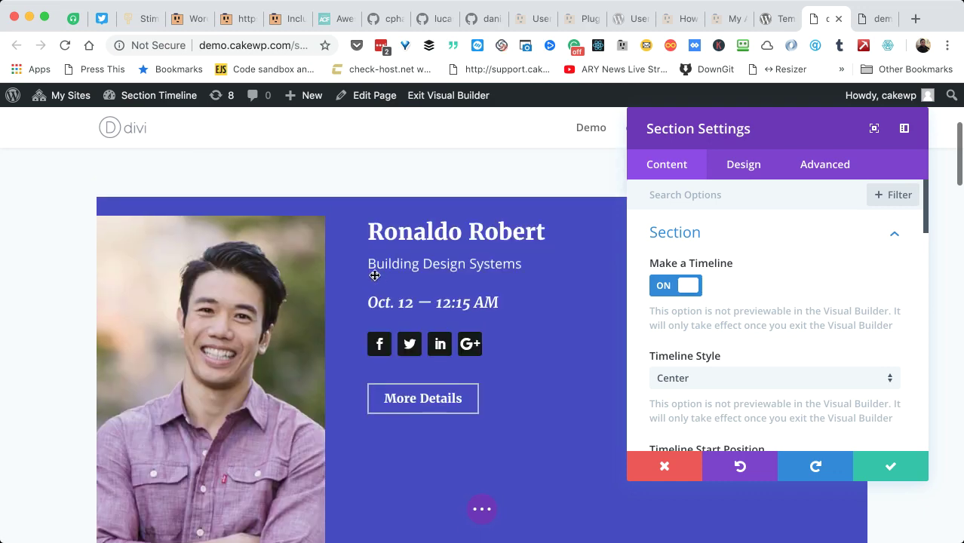
left_click(875, 18)
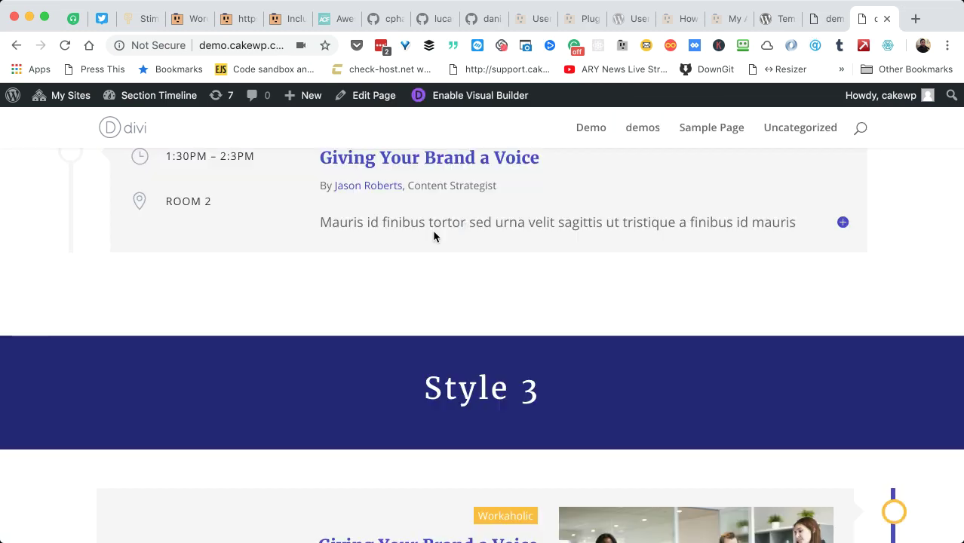
scroll(555, 219, "up", 10)
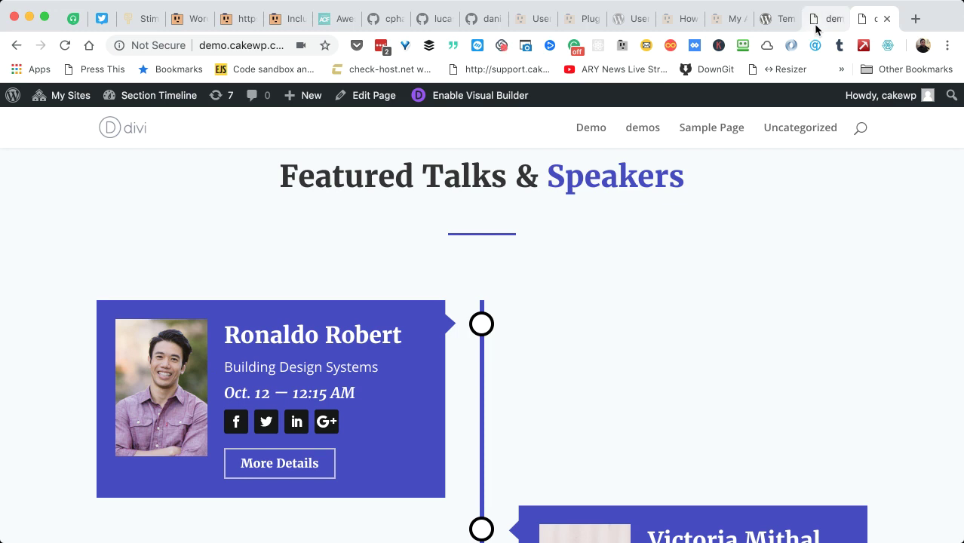
scroll(505, 294, "down", 2)
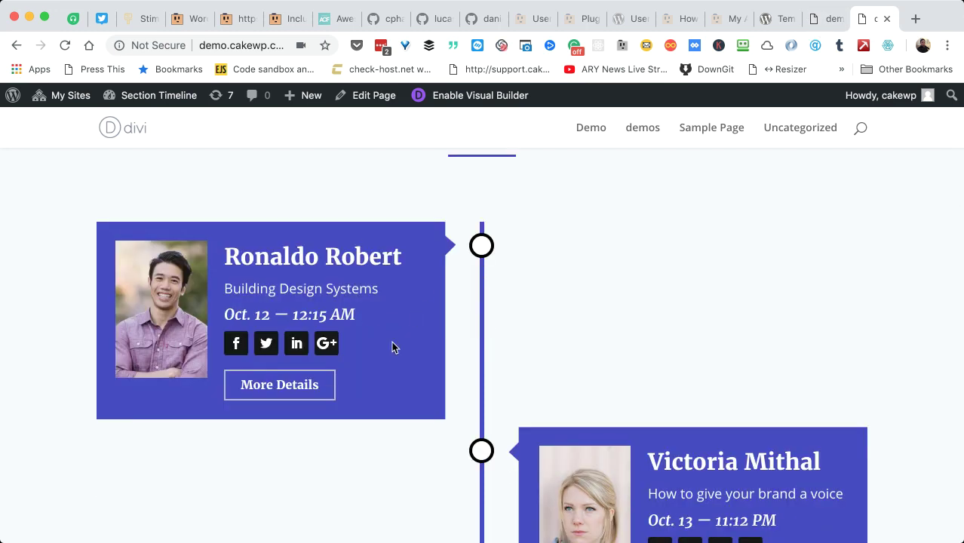
scroll(392, 347, "down", 3)
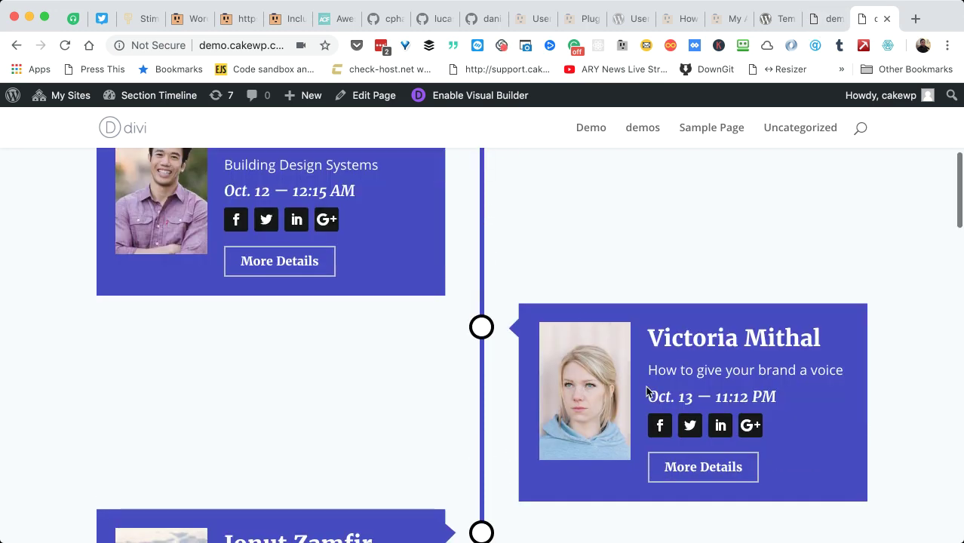
Return to the Visual Builder tab and view the available Timeline Style choices, keeping Center
left_click(833, 20)
scroll(681, 321, "down", 2)
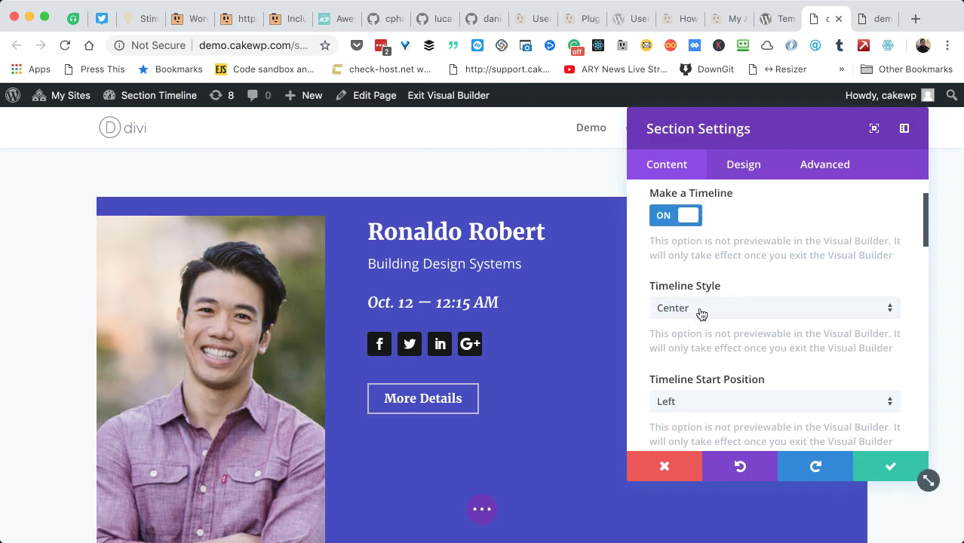
left_click(701, 314)
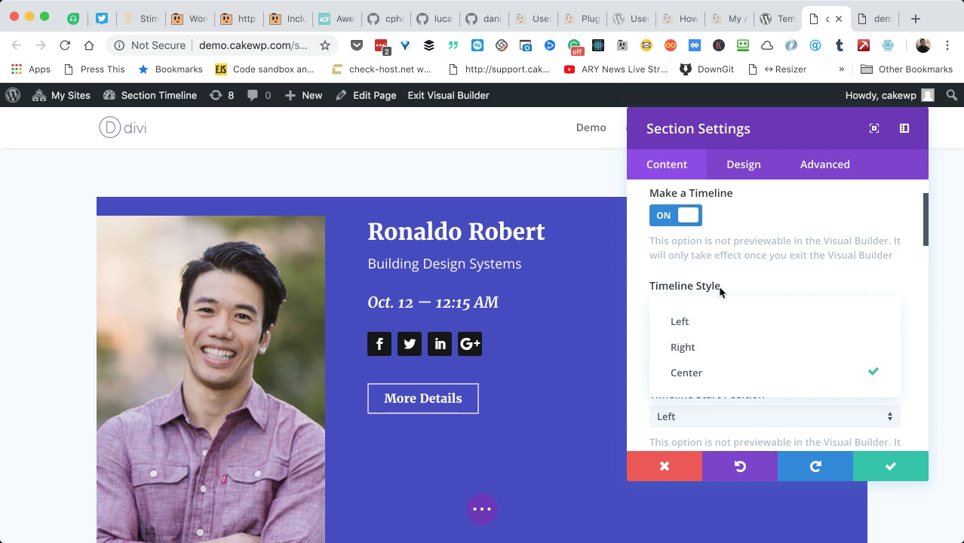
left_click(720, 292)
scroll(692, 342, "down", 3)
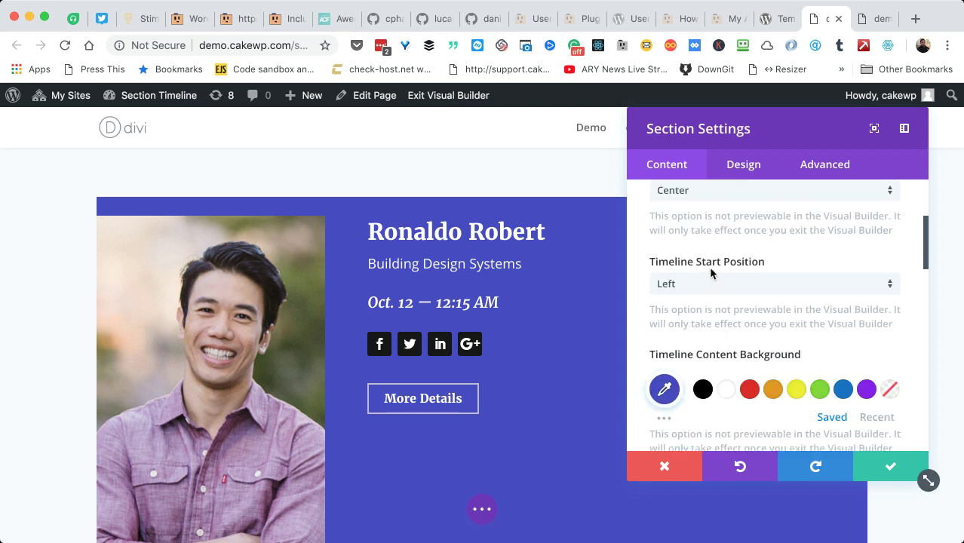
View the Timeline Start Position choices, check the first card on the published page, and return to the Visual Builder tab
scroll(689, 230, "up", 1)
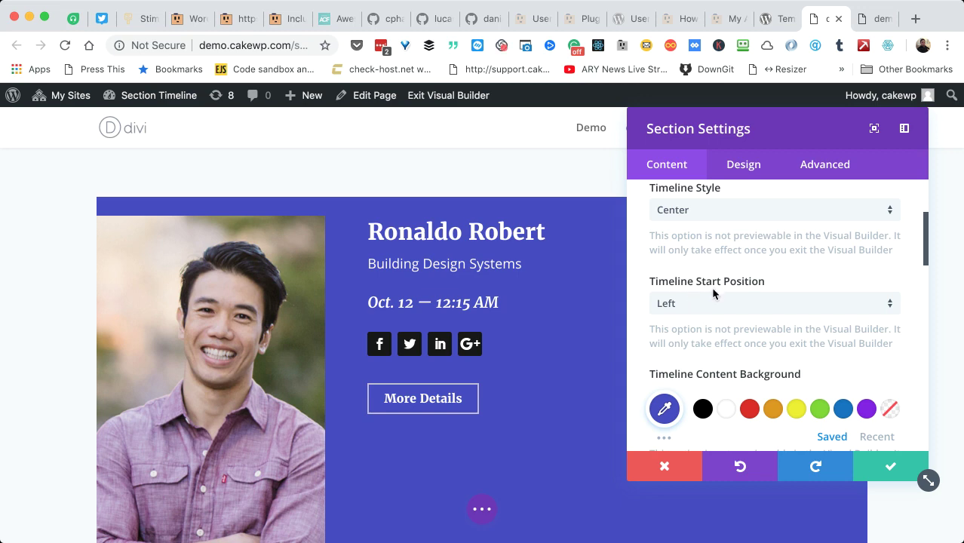
left_click(708, 316)
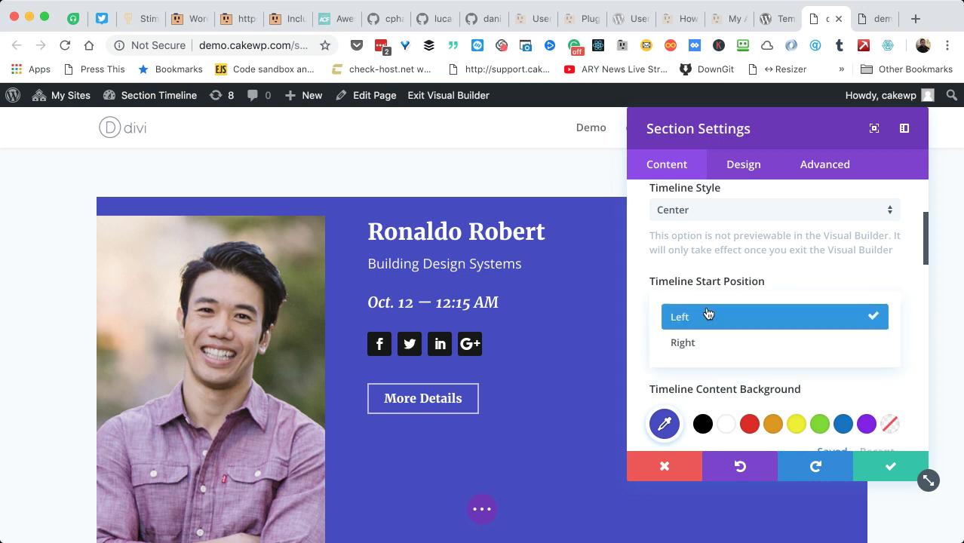
left_click(871, 19)
scroll(422, 218, "up", 5)
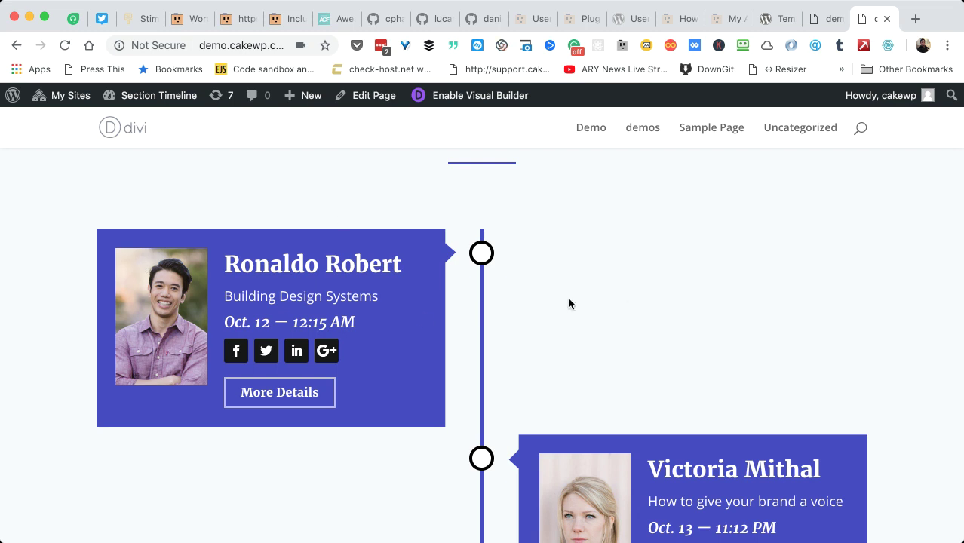
left_click(827, 19)
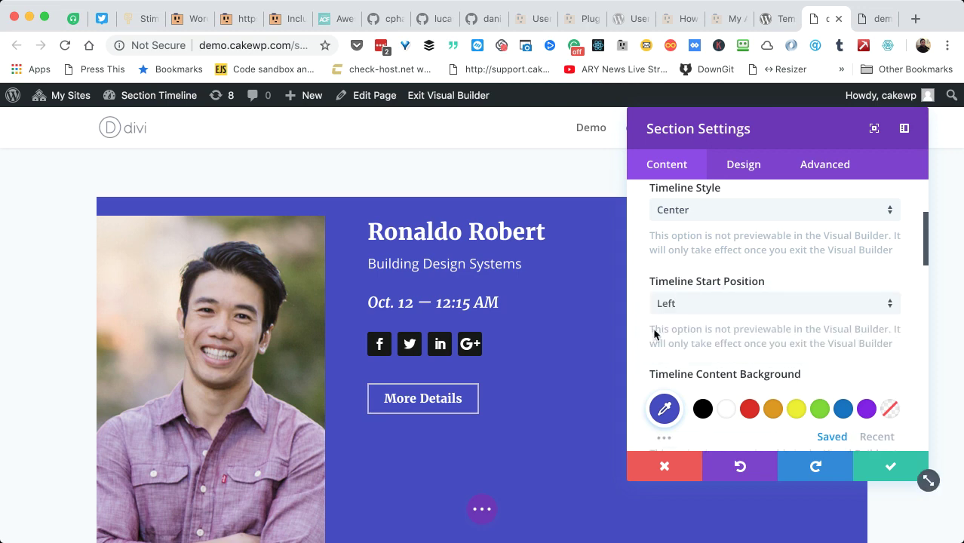
Examine the Timeline Content Background setting against the speaker rows, and look down the page to the Style 2 schedule
scroll(656, 333, "down", 2)
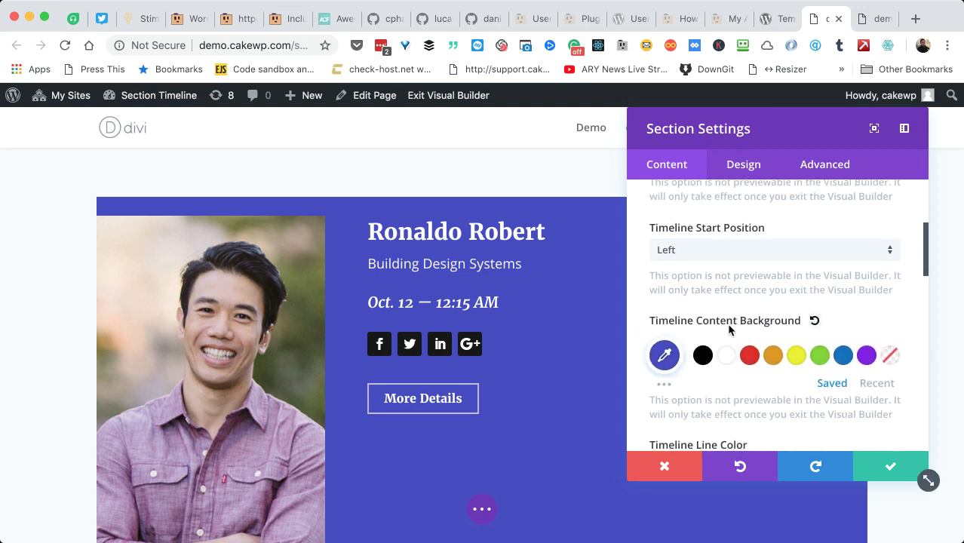
scroll(742, 341, "down", 1)
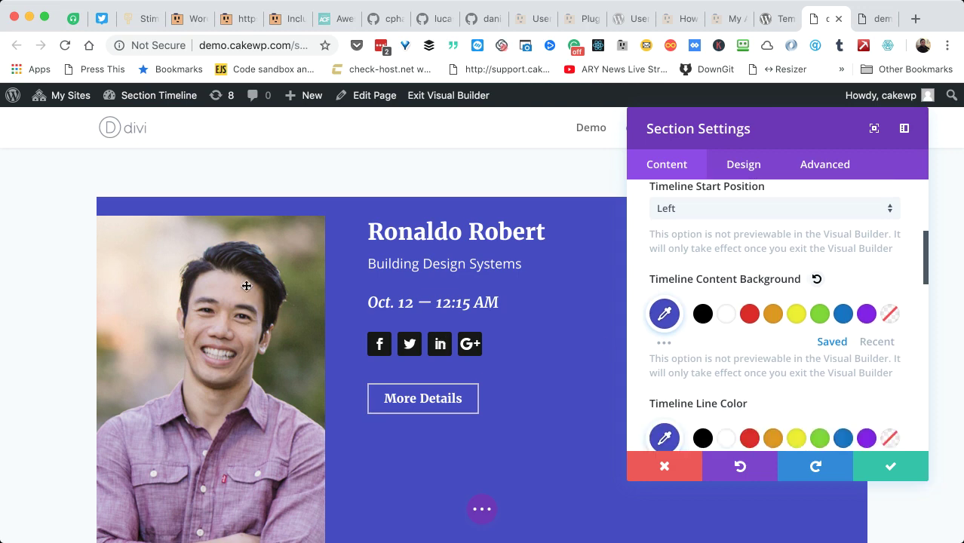
scroll(217, 267, "down", 2)
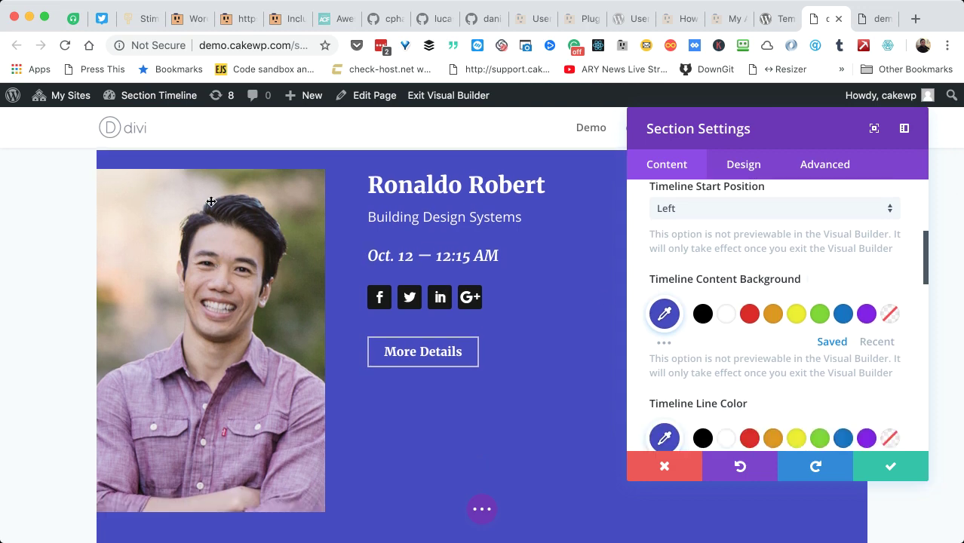
scroll(211, 202, "up", 4)
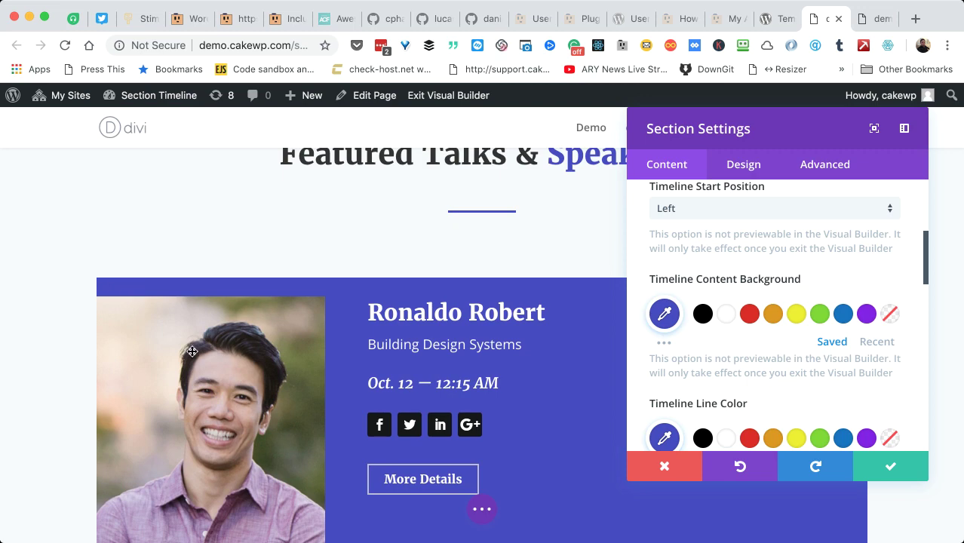
scroll(192, 351, "down", 10)
scroll(320, 389, "down", 5)
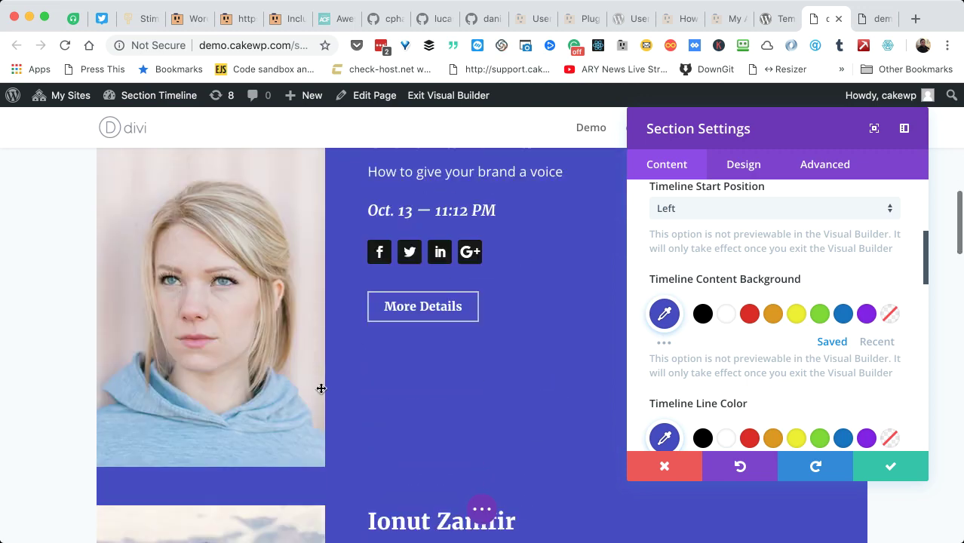
scroll(349, 388, "down", 3)
scroll(348, 388, "down", 2)
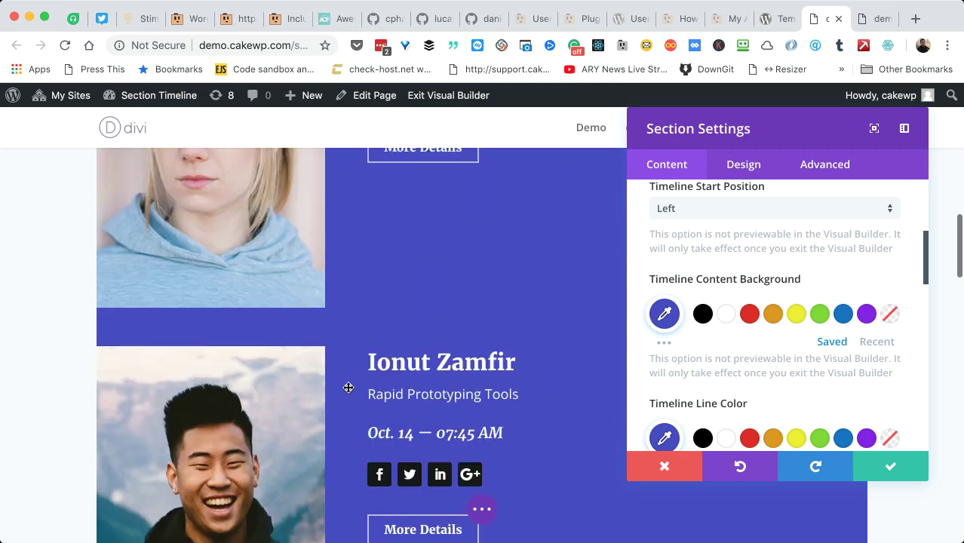
scroll(349, 387, "up", 1)
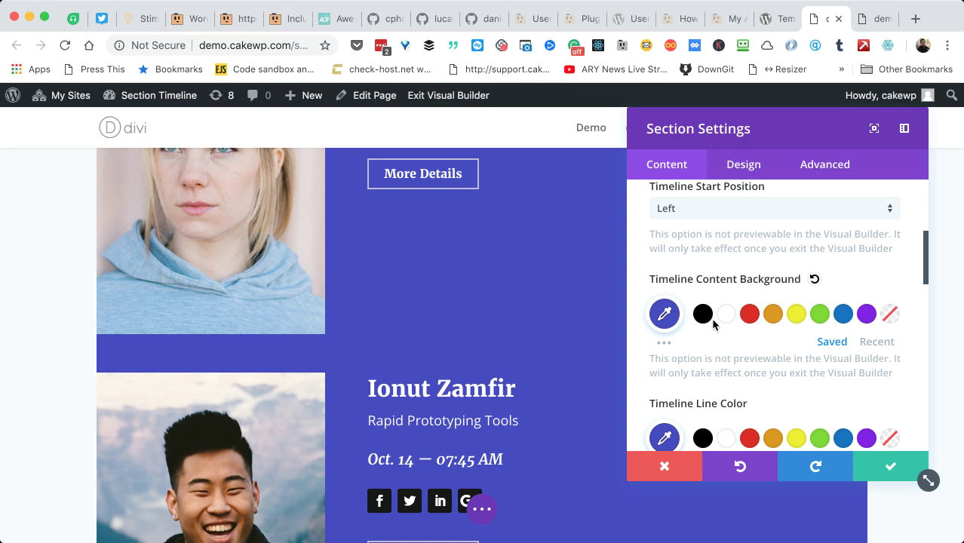
scroll(544, 379, "down", 8)
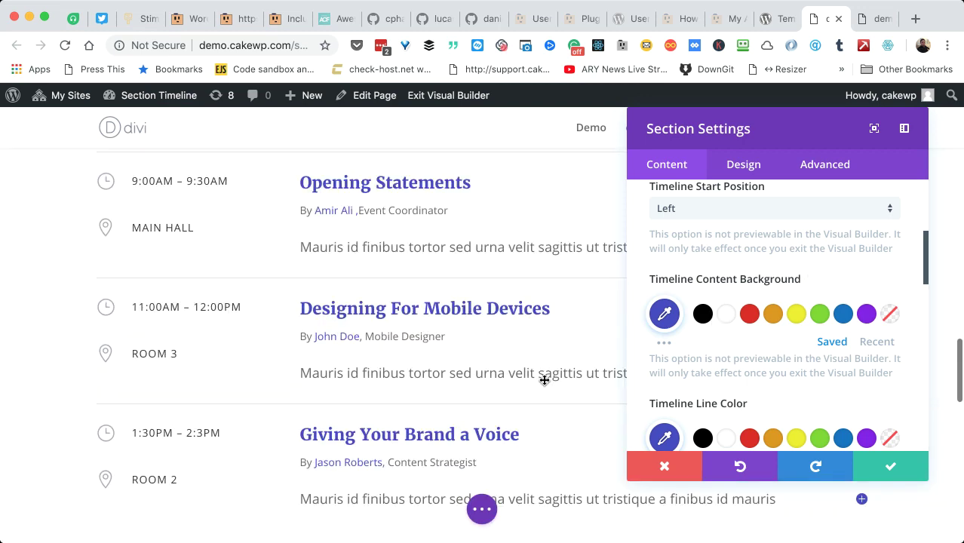
Compare the Style 2 schedule rows with their timeline on the published page, and return to the Visual Builder tab
scroll(302, 286, "down", 1)
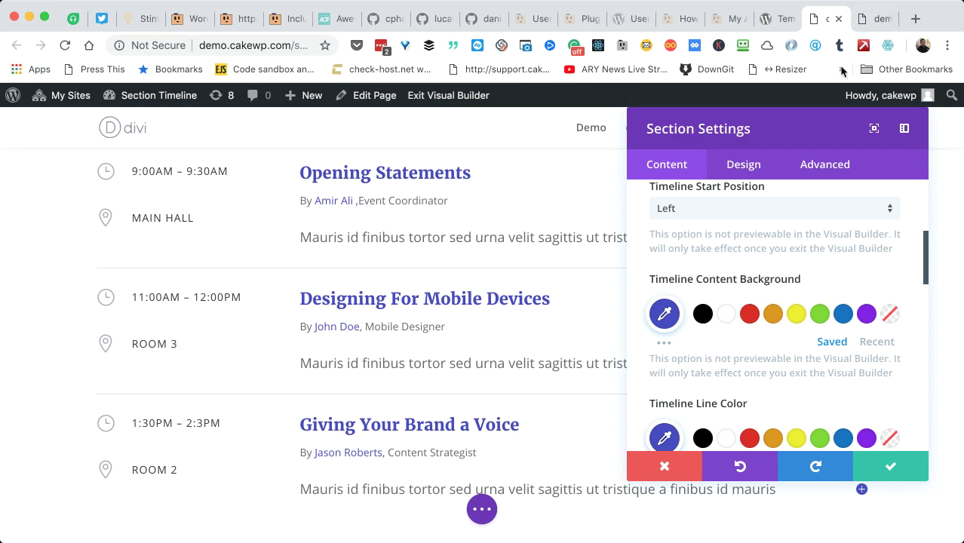
left_click(875, 23)
scroll(551, 200, "down", 15)
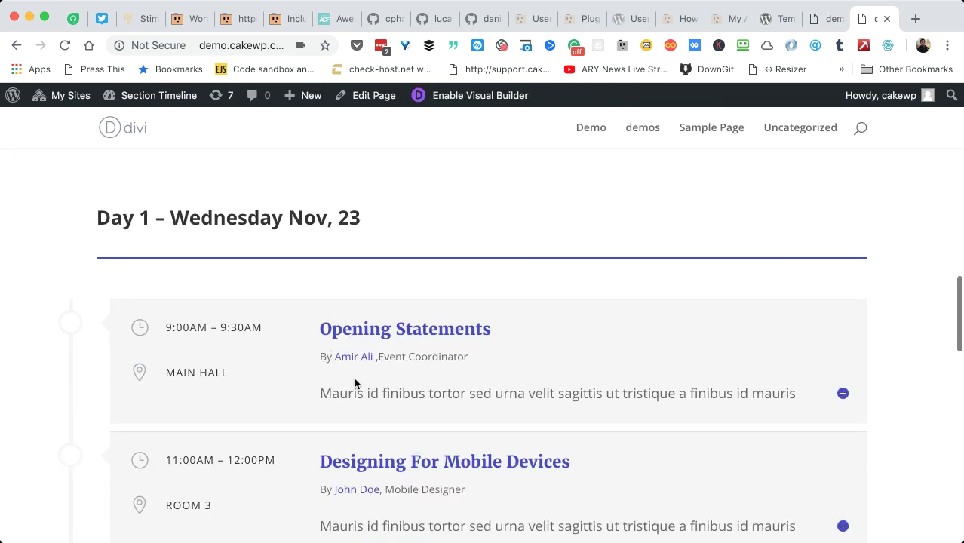
scroll(354, 383, "down", 5)
scroll(282, 346, "down", 5)
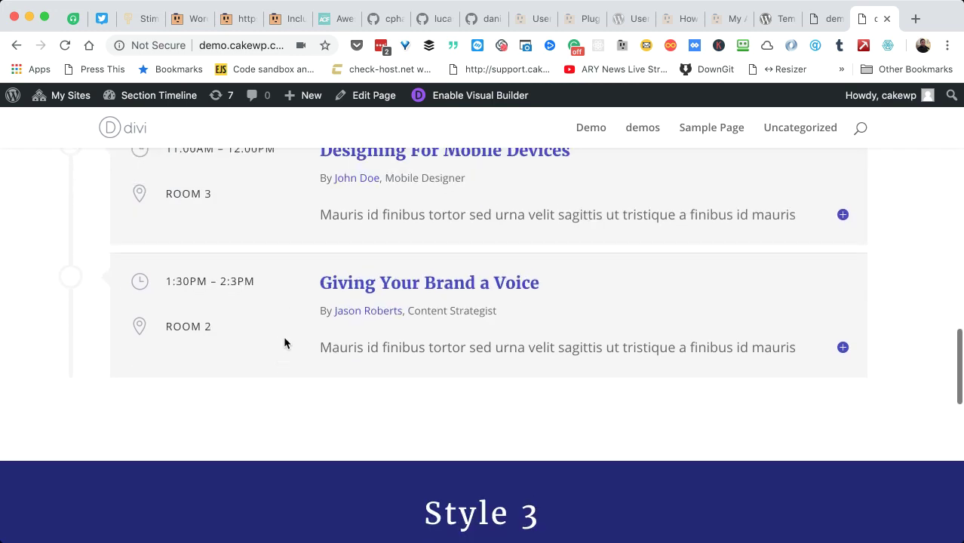
scroll(285, 343, "up", 3)
left_click(821, 21)
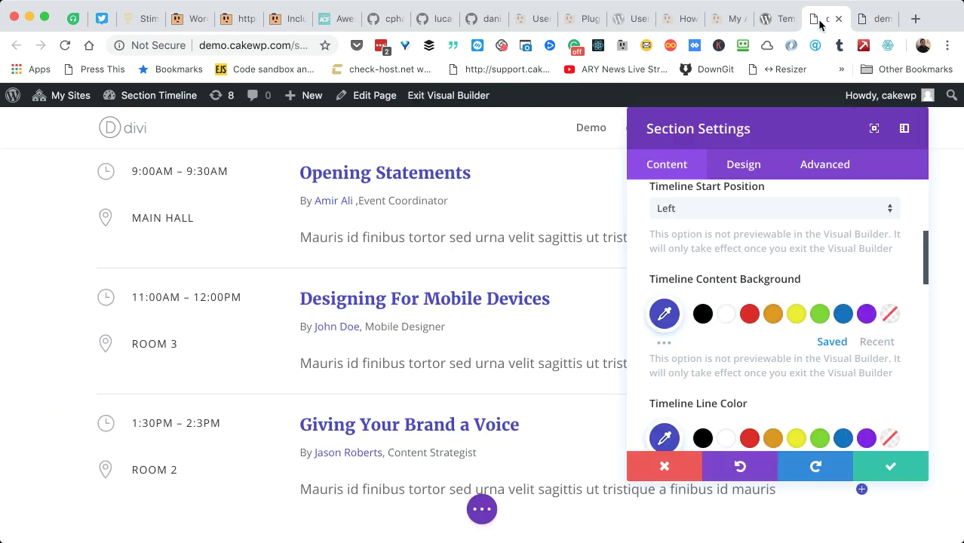
View the Timeline Line Color setting and check the timeline lines on the published page
left_click(725, 312)
scroll(717, 343, "down", 3)
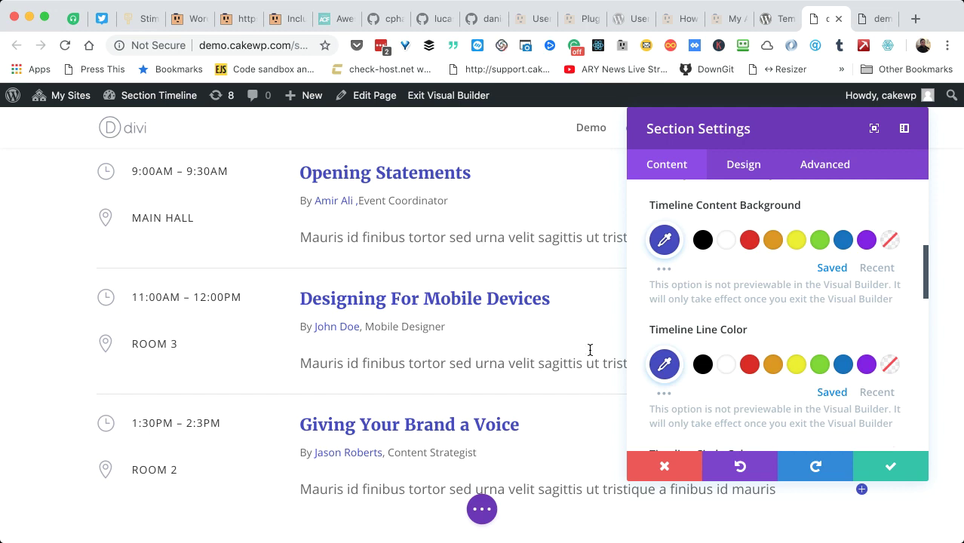
scroll(753, 298, "down", 3)
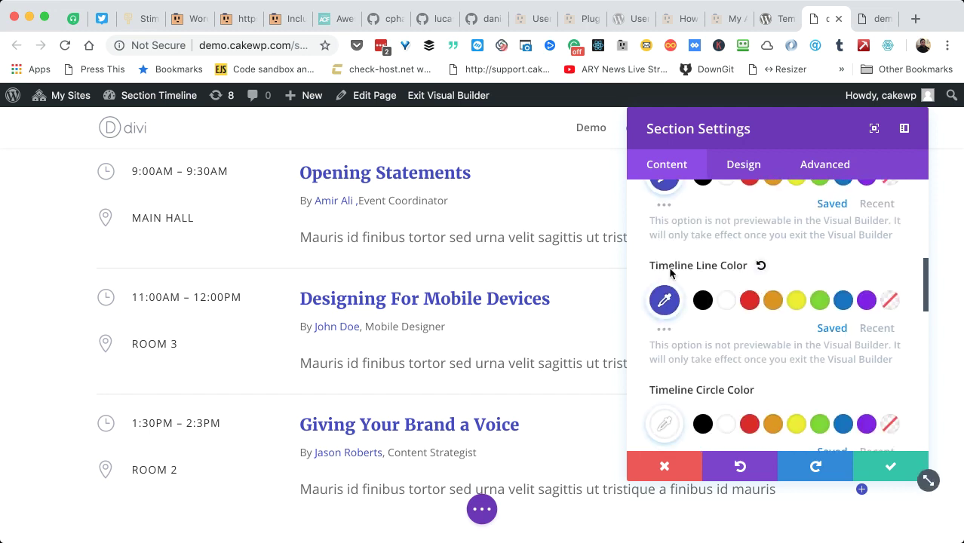
left_click(875, 18)
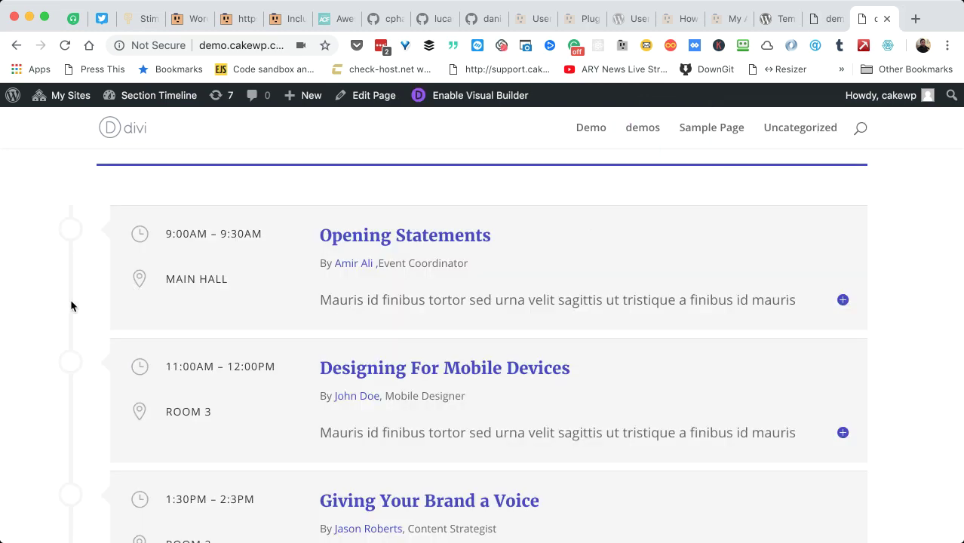
scroll(71, 299, "up", 10)
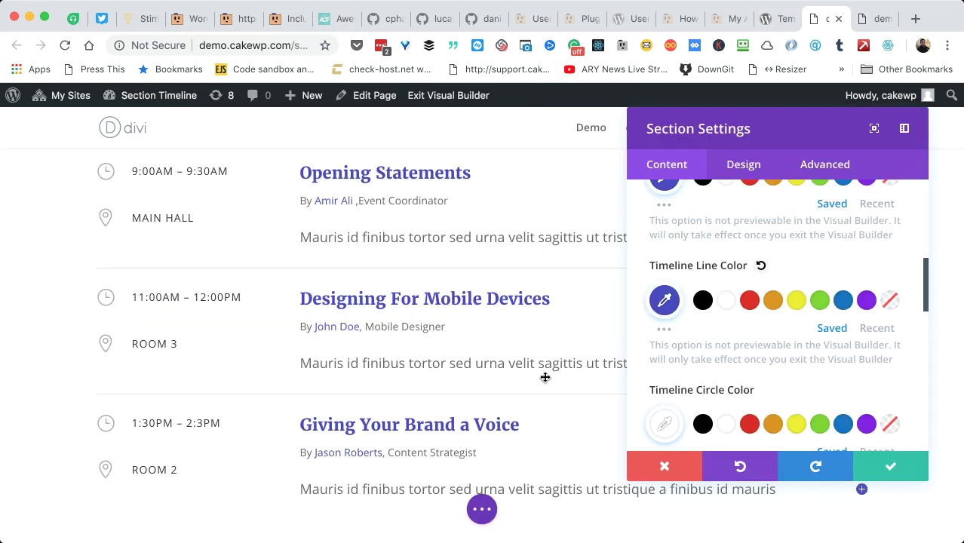
Review the timeline circle color, border color, bottom space and item padding settings in the Visual Builder tab, and close the section settings without saving
scroll(694, 364, "down", 3)
scroll(736, 394, "down", 5)
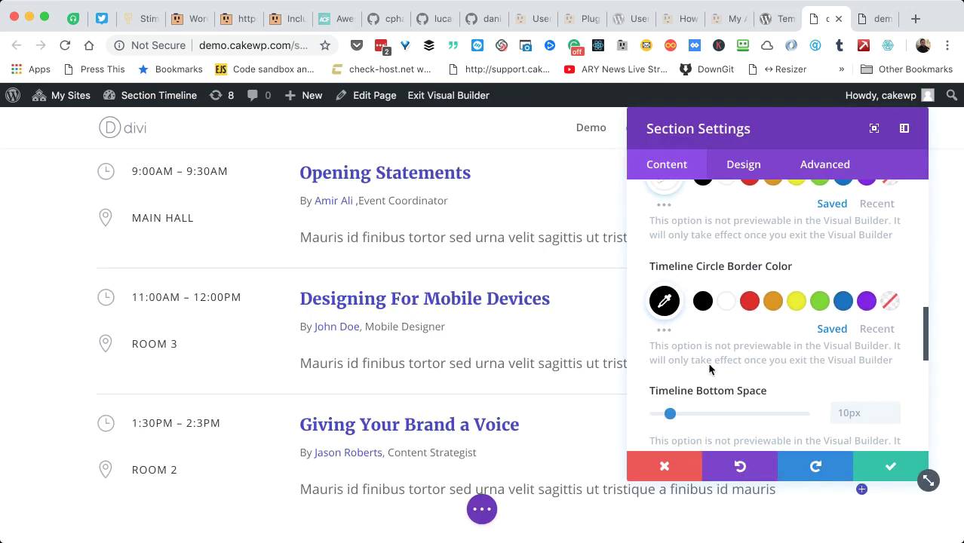
scroll(721, 341, "down", 5)
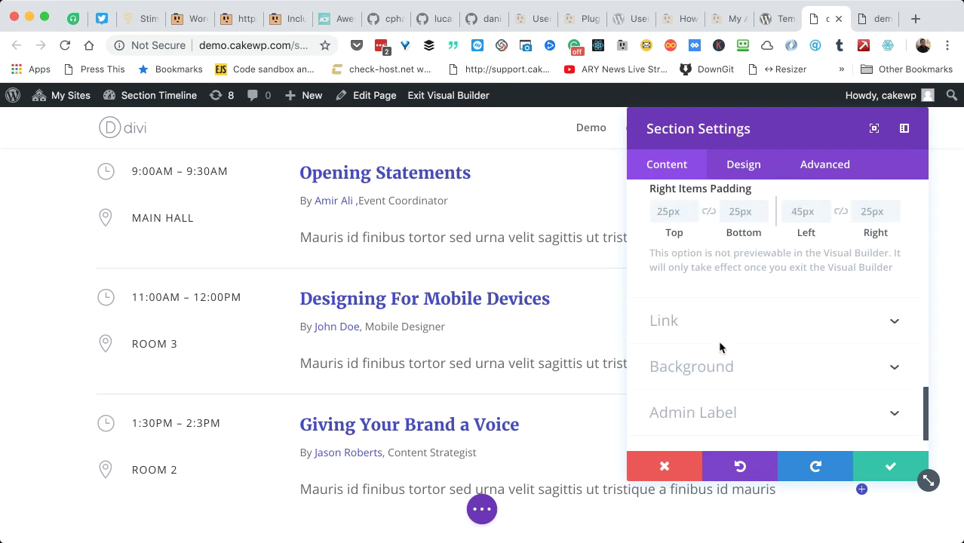
scroll(721, 344, "up", 4)
scroll(704, 332, "up", 10)
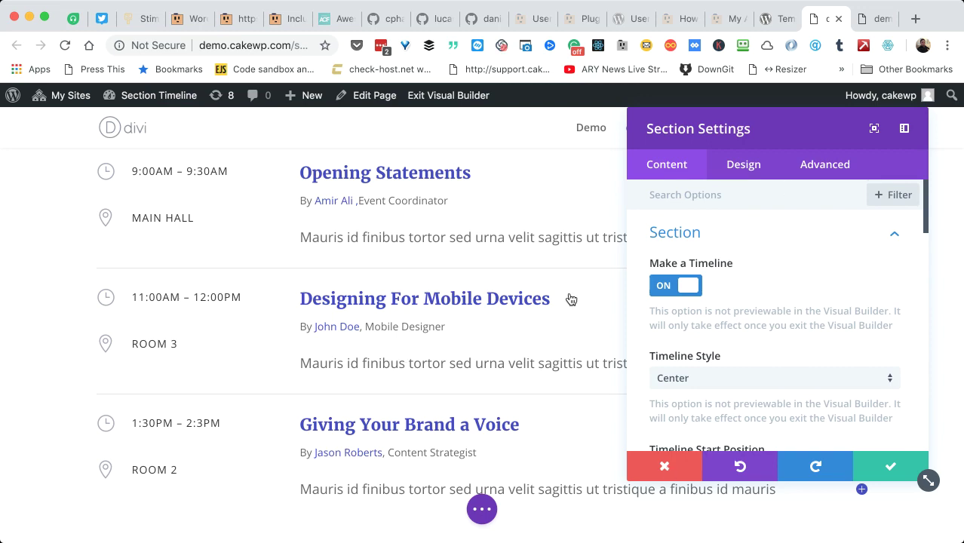
left_click(648, 467)
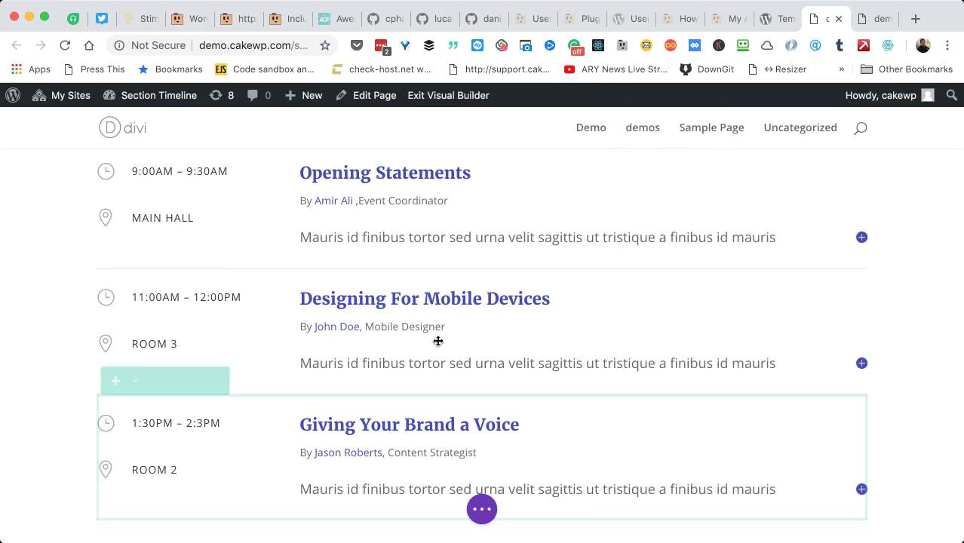
Examine the plain row layouts of the Style 1 speakers, Style 2 schedule and Style 3 articles in the Visual Builder
scroll(438, 341, "up", 5)
scroll(437, 341, "up", 6)
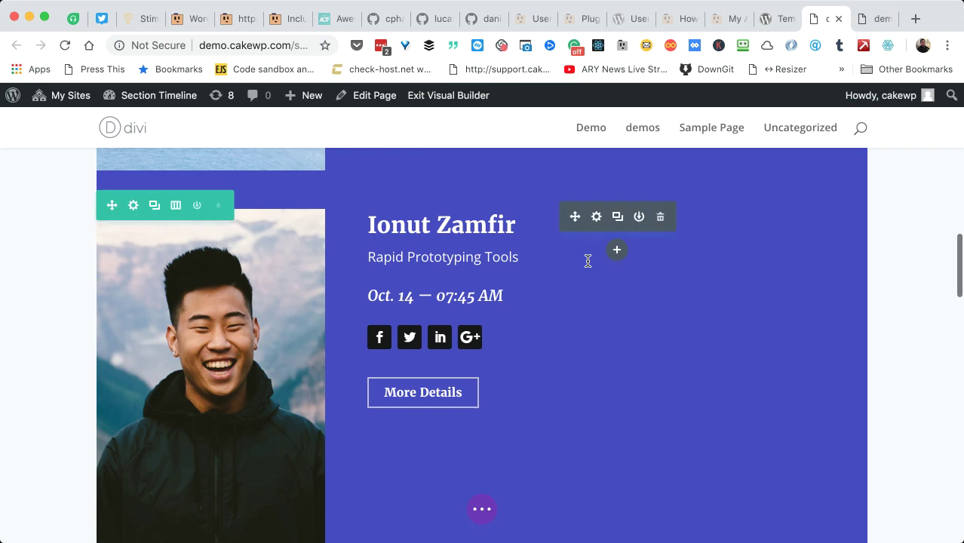
left_click(587, 261)
scroll(94, 243, "up", 7)
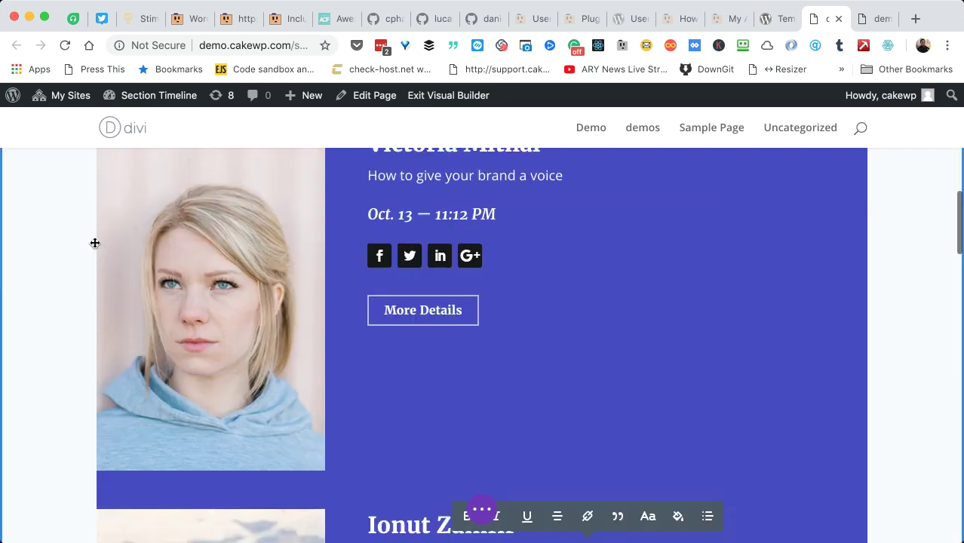
scroll(91, 320, "up", 4)
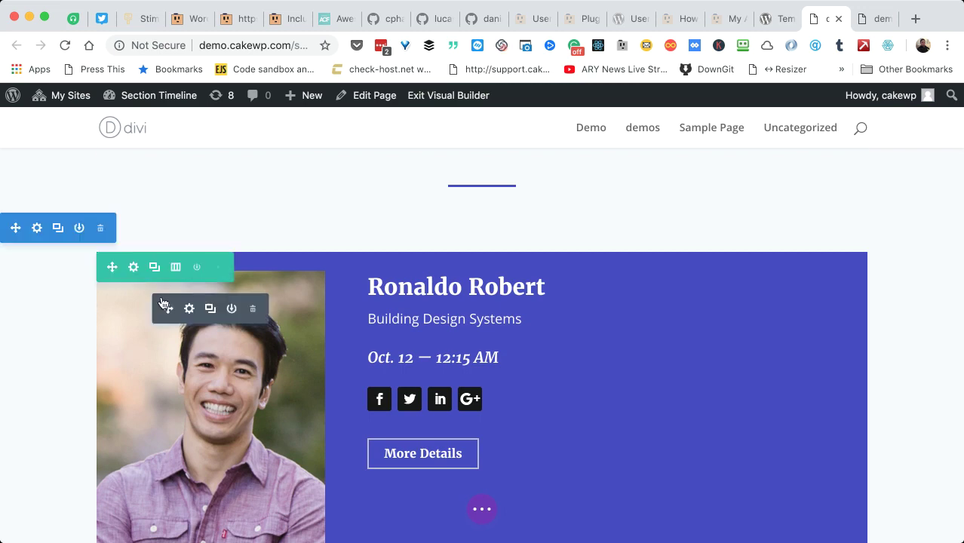
scroll(161, 298, "down", 2)
scroll(161, 298, "down", 15)
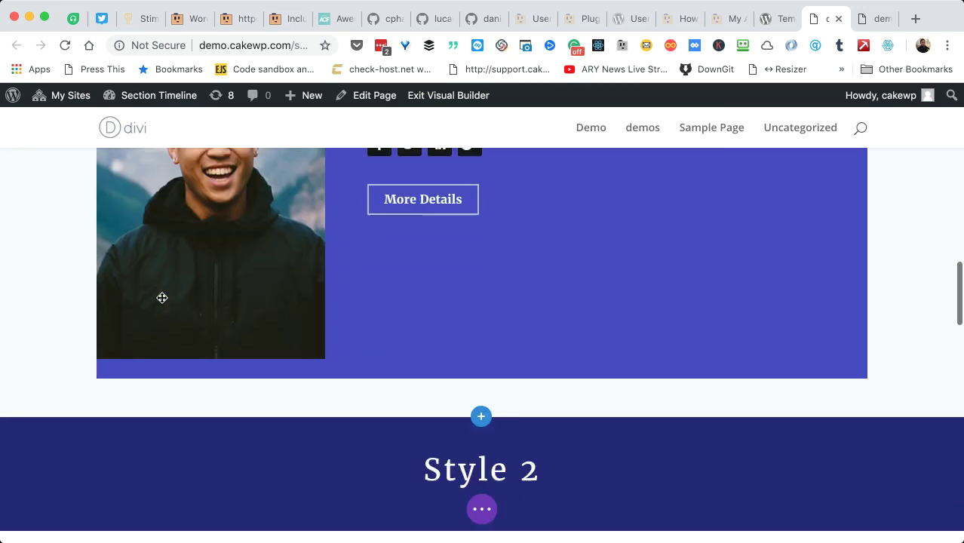
scroll(217, 376, "down", 7)
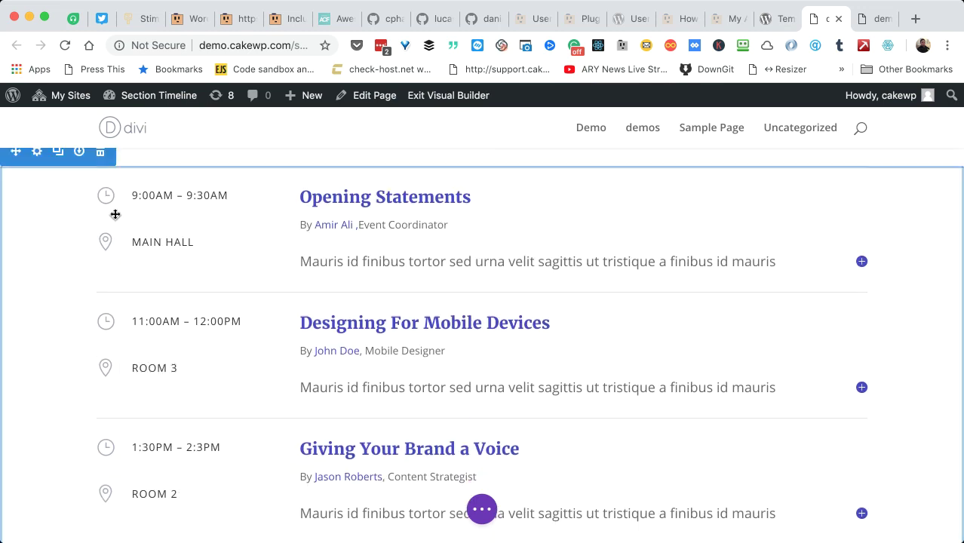
scroll(66, 345, "down", 15)
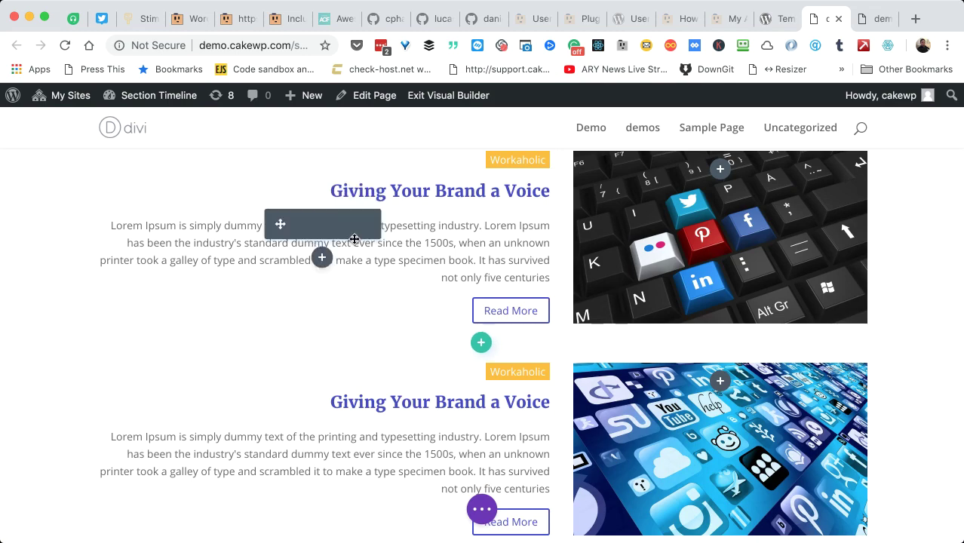
scroll(209, 301, "down", 3)
scroll(209, 301, "up", 10)
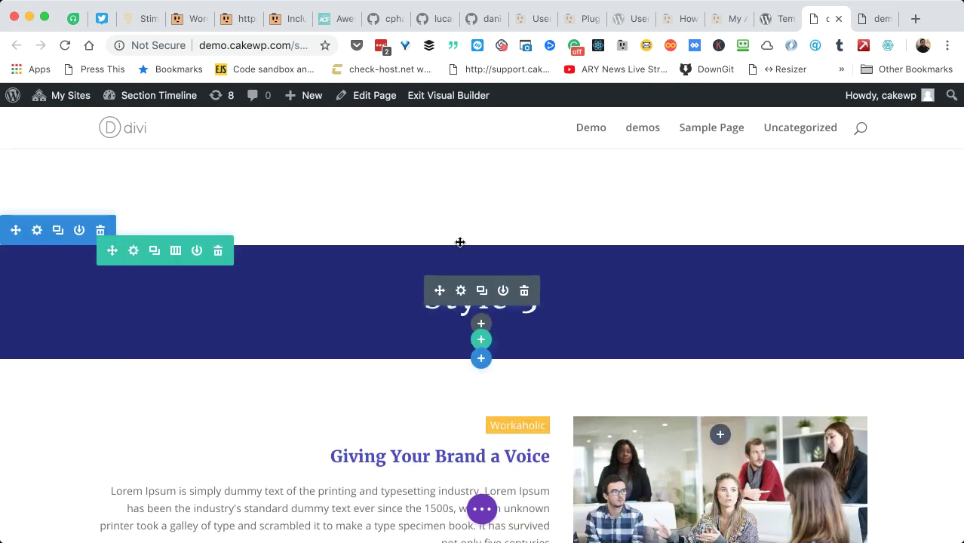
Check the Style 1 speaker timeline on the published page and return to the Visual Builder tab
left_click(868, 21)
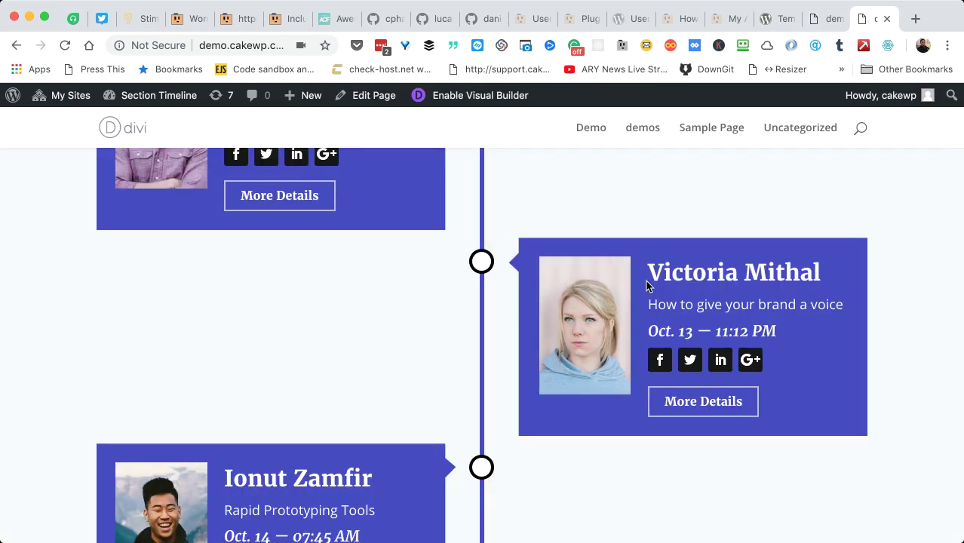
scroll(486, 315, "up", 5)
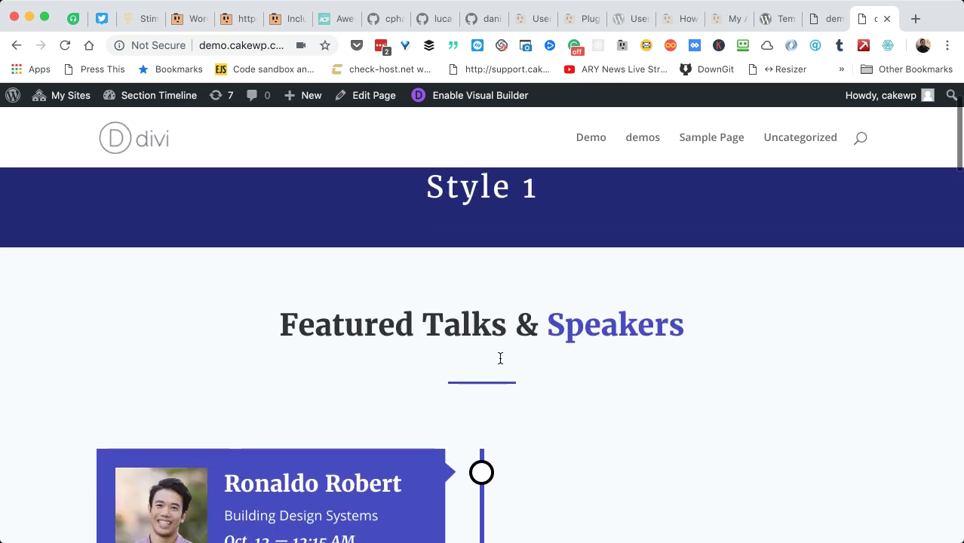
scroll(499, 356, "down", 5)
left_click(827, 19)
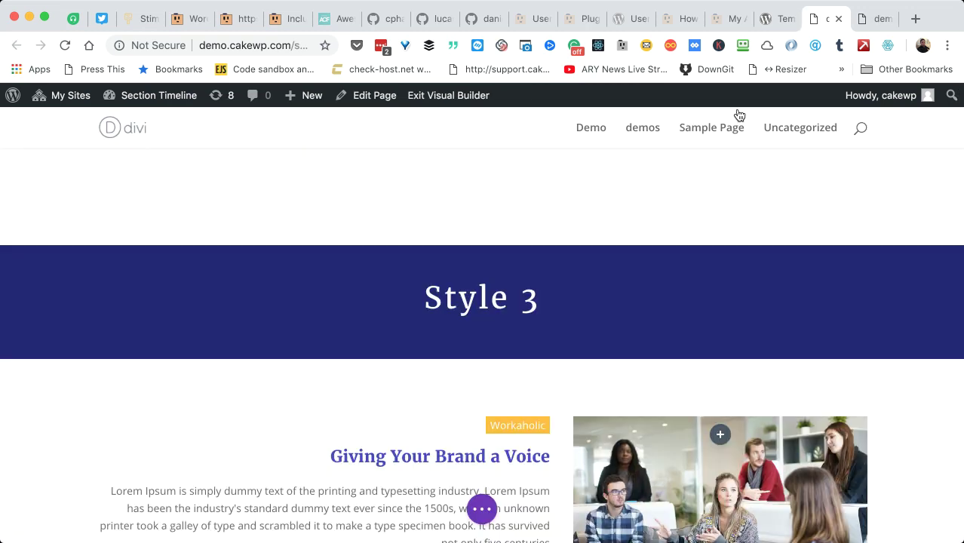
Open the Style 1 speakers section's settings, switch Make a Timeline off and back on, and discard the changes
scroll(526, 229, "up", 20)
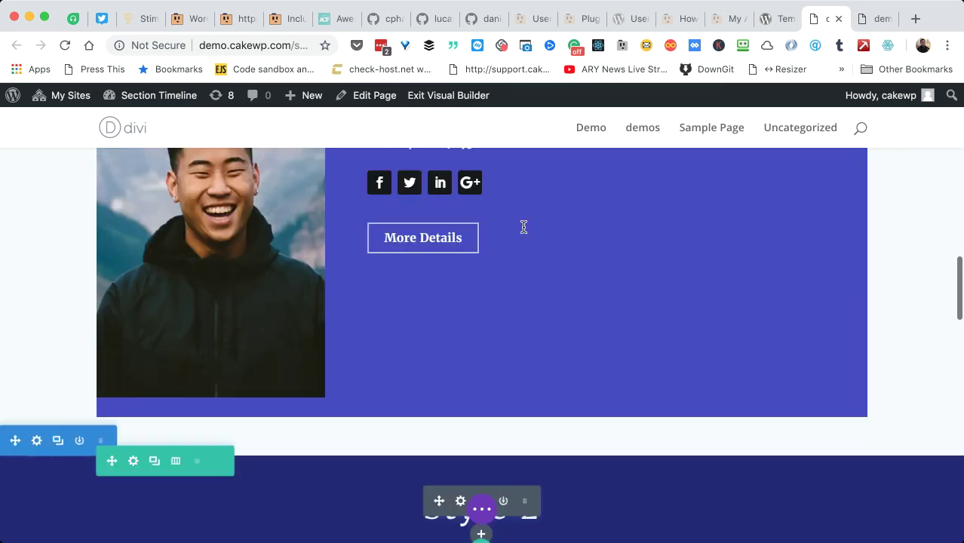
scroll(524, 226, "up", 10)
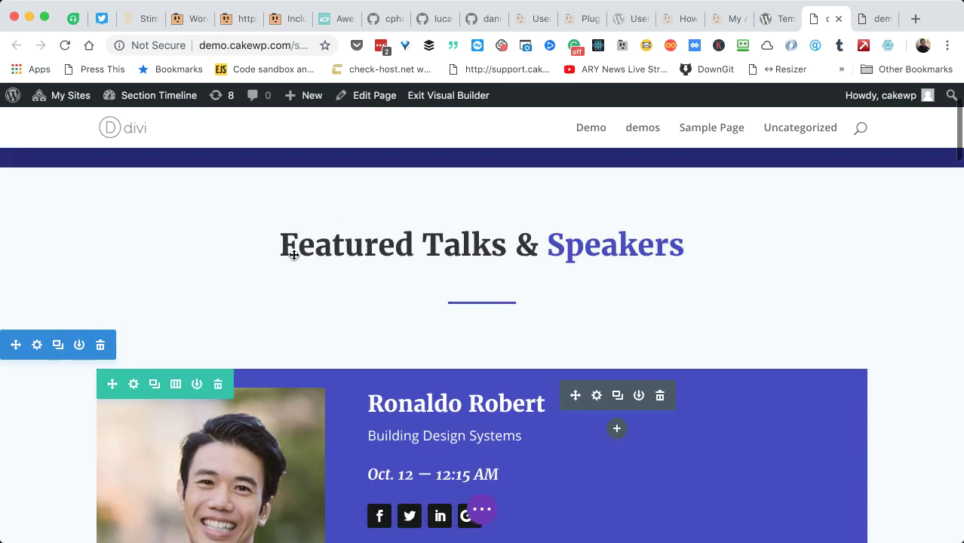
left_click(36, 345)
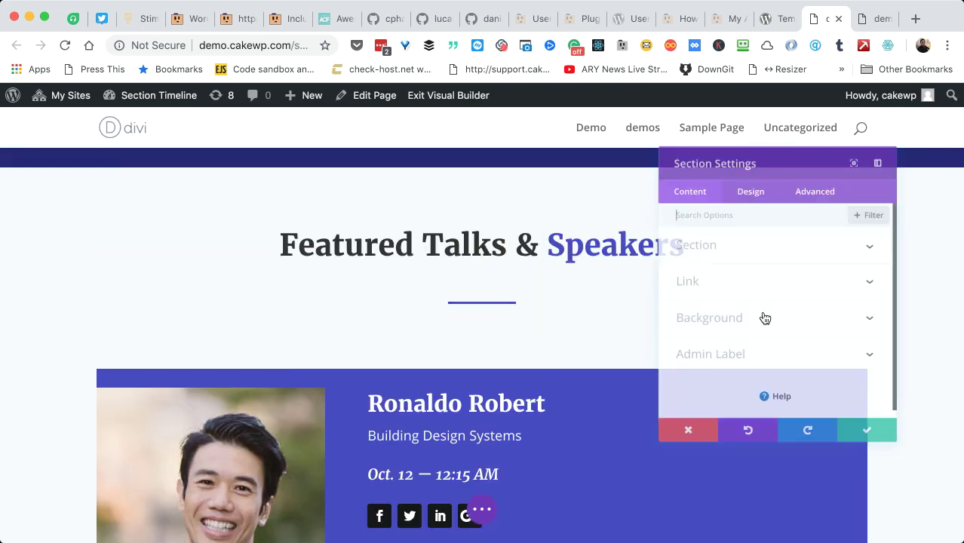
left_click(726, 237)
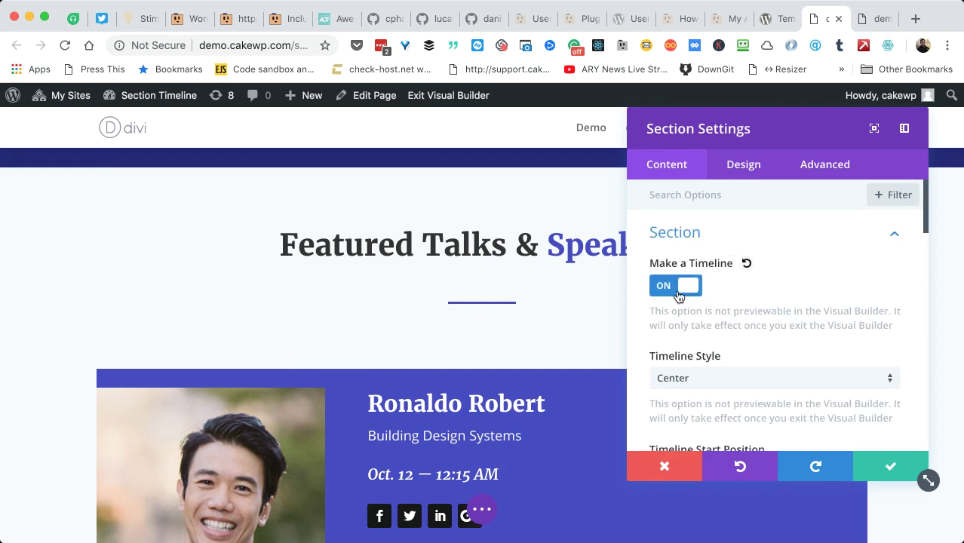
left_click(678, 295)
left_click(679, 295)
left_click(667, 468)
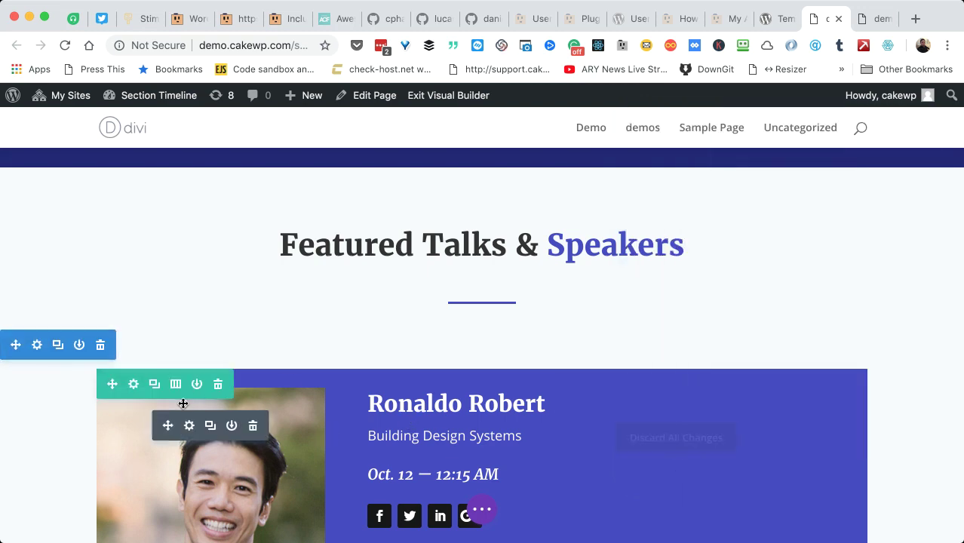
Compare the Style 1 speaker rows in the builder with the centered timeline on the published page
scroll(293, 386, "down", 3)
scroll(295, 385, "down", 10)
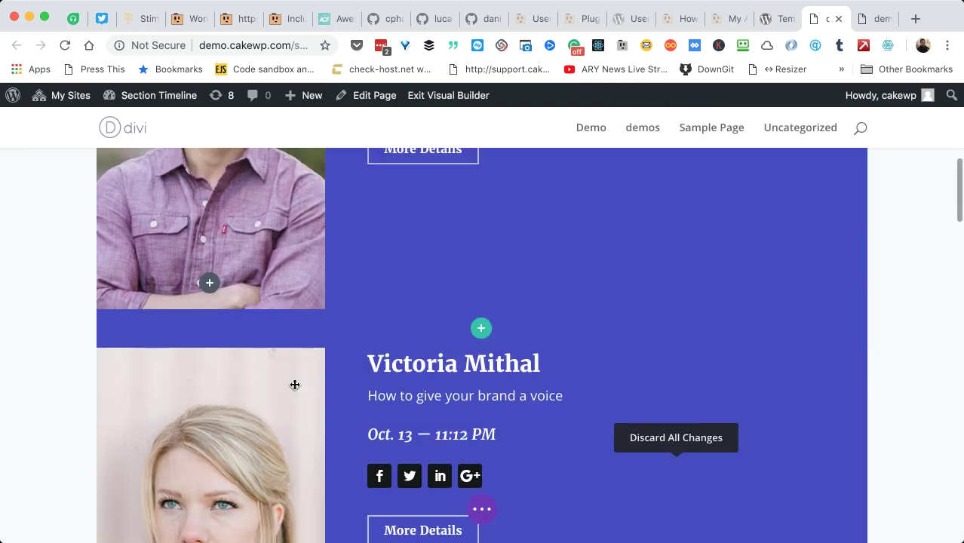
scroll(295, 385, "down", 10)
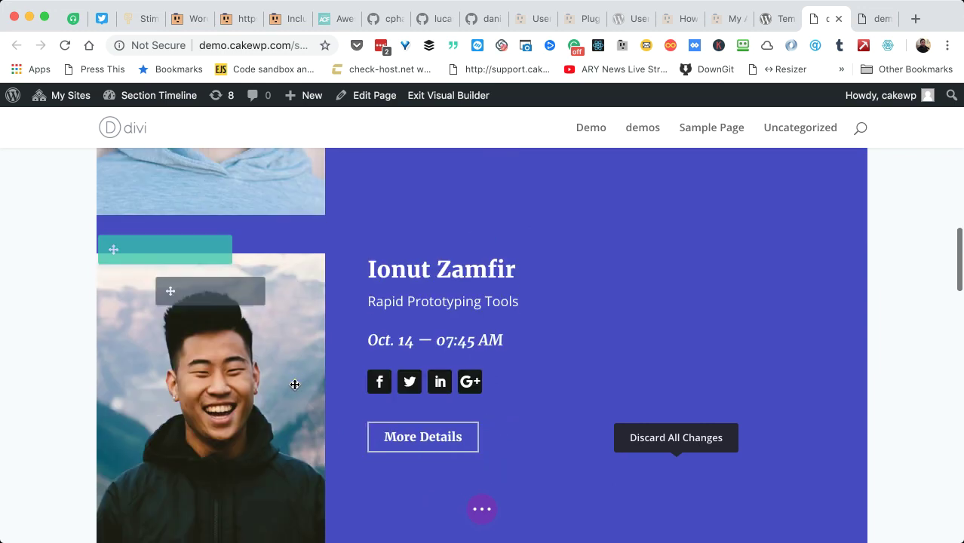
scroll(293, 331, "up", 5)
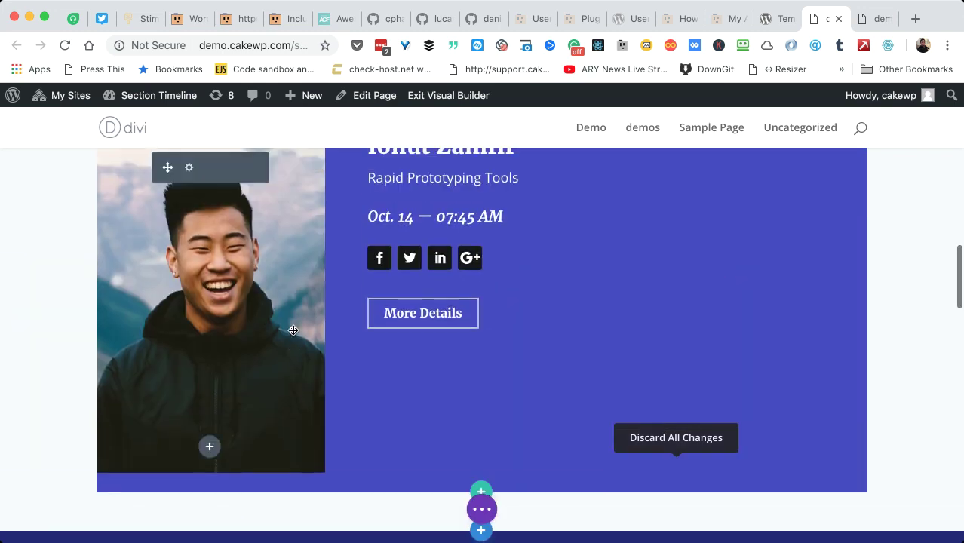
left_click(871, 19)
scroll(598, 234, "up", 4)
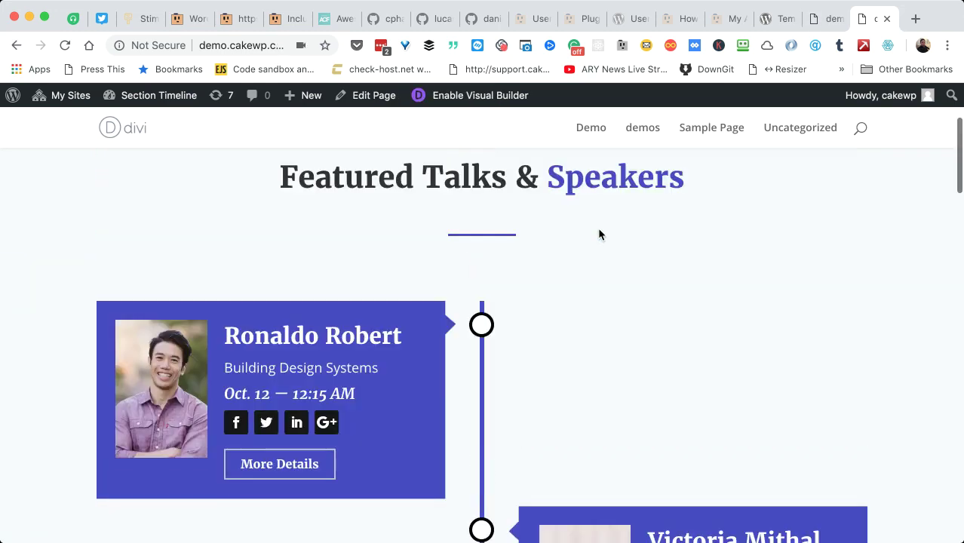
Look through the published page down to the Style 3 timeline and back to the Style 1 speaker cards
scroll(598, 235, "down", 12)
scroll(598, 235, "down", 5)
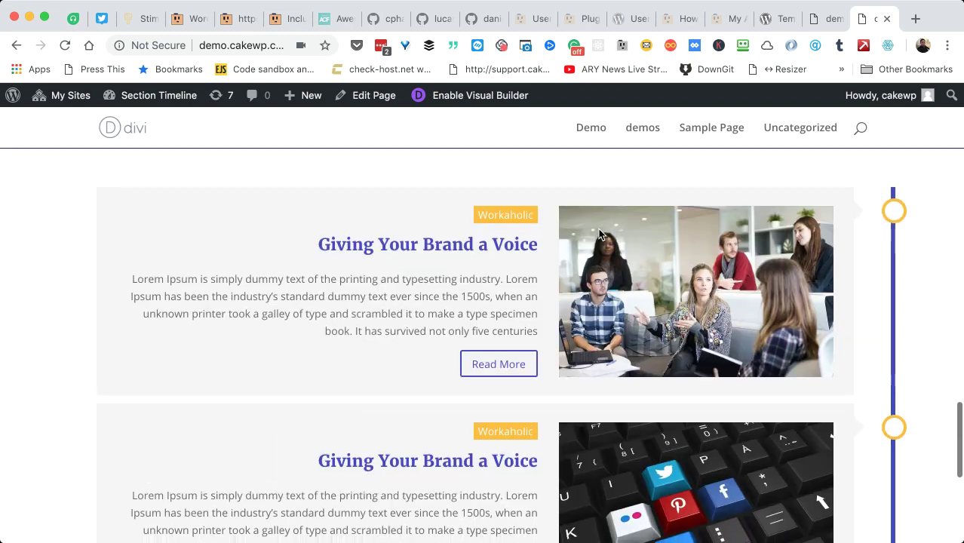
scroll(600, 235, "down", 3)
scroll(600, 235, "up", 8)
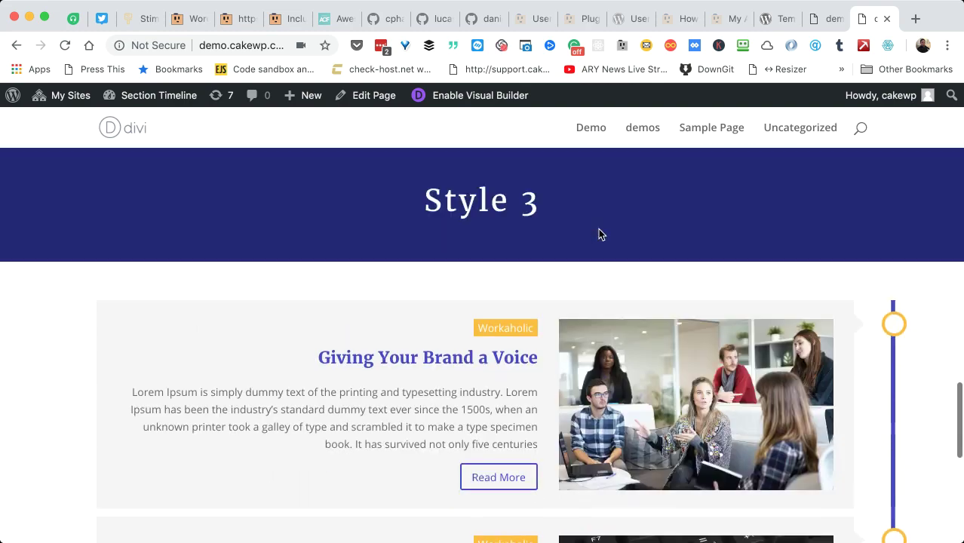
scroll(599, 235, "up", 8)
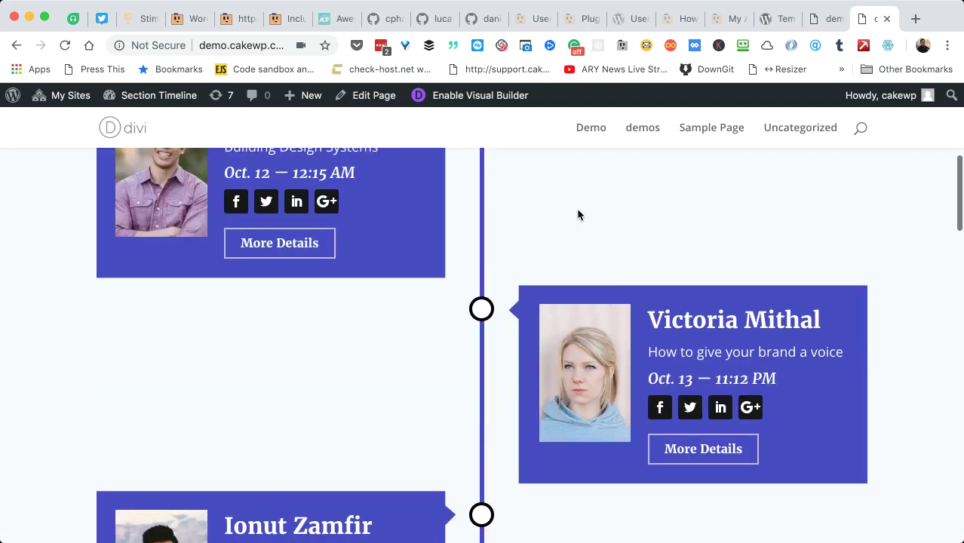
scroll(562, 218, "up", 5)
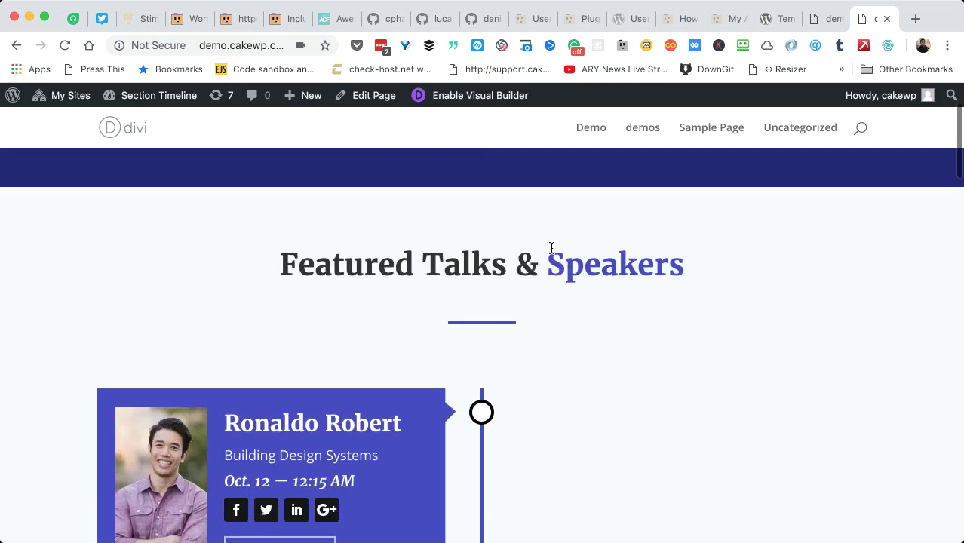
scroll(552, 253, "down", 3)
scroll(546, 310, "down", 1)
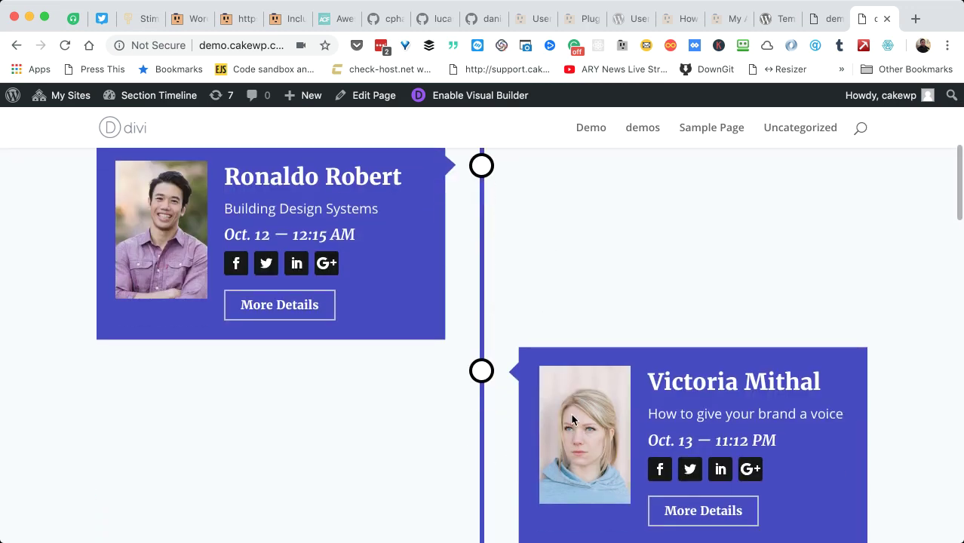